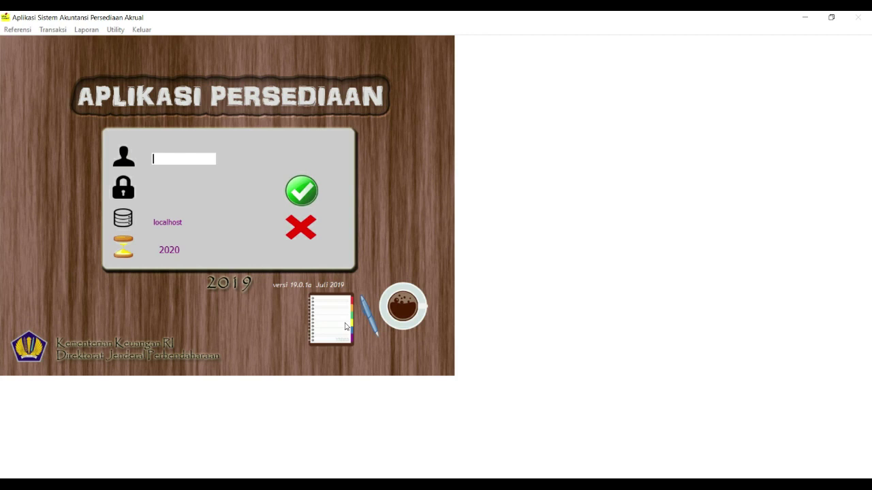
# Log in with the user ID and password for fiscal year 2020 on the localhost database
pyautogui.write('123456')
pyautogui.hotkey('shift', 'Home')
pyautogui.press('Tab')
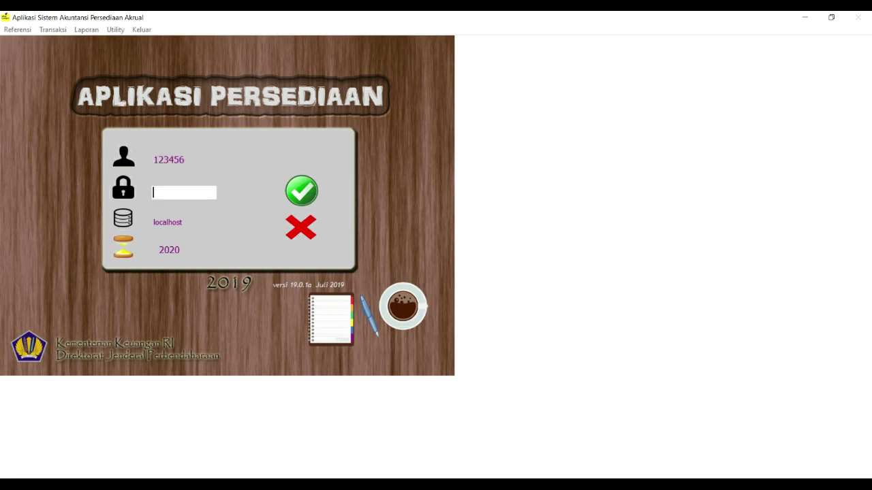
pyautogui.write('123456')
pyautogui.press('Tab')
pyautogui.press('Tab')
pyautogui.press('Tab')
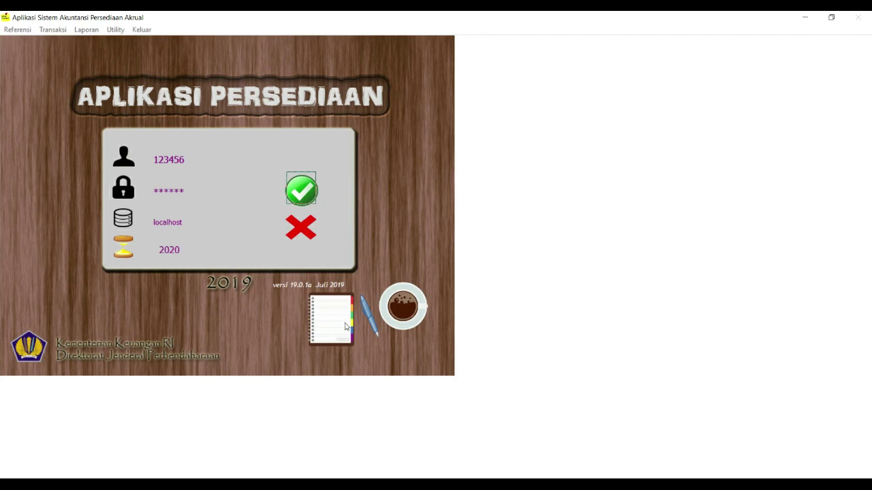
pyautogui.press('Return')
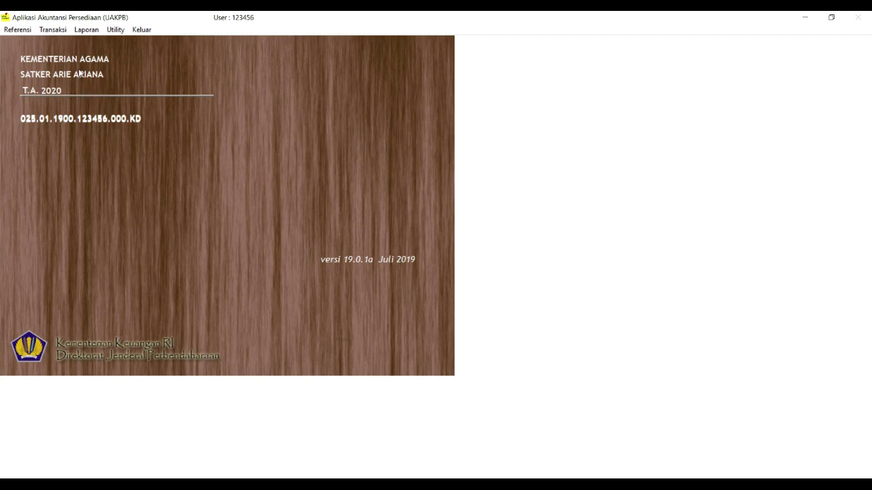
# Open Referensi > Tabel Barang, start a new item with Tambah, and bring up the Cari Barang lookup
pyautogui.click(55, 31)
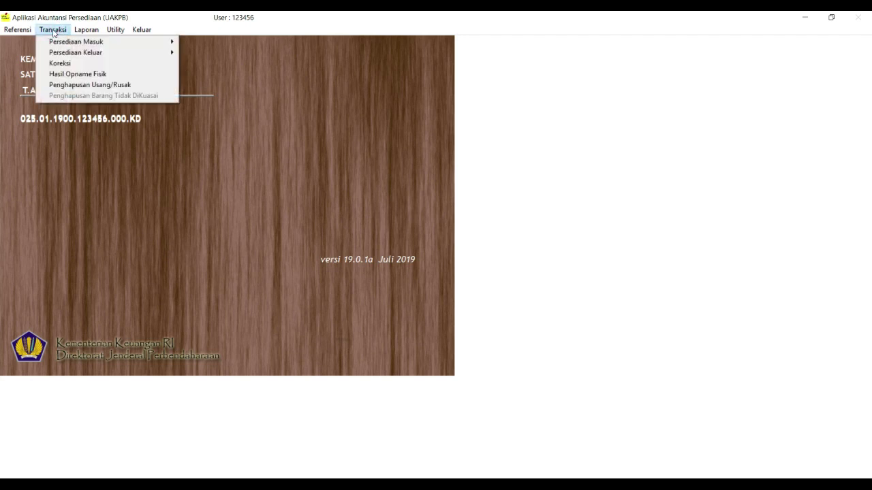
pyautogui.moveTo(28, 35)
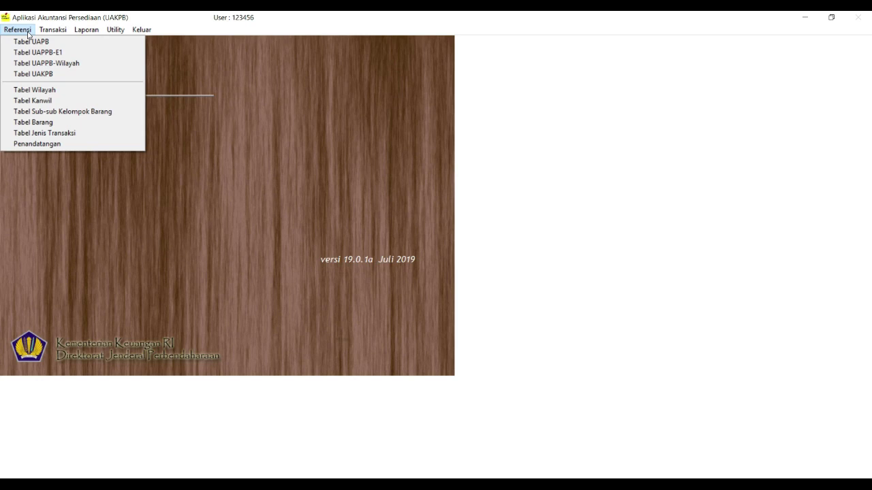
pyautogui.click(24, 124)
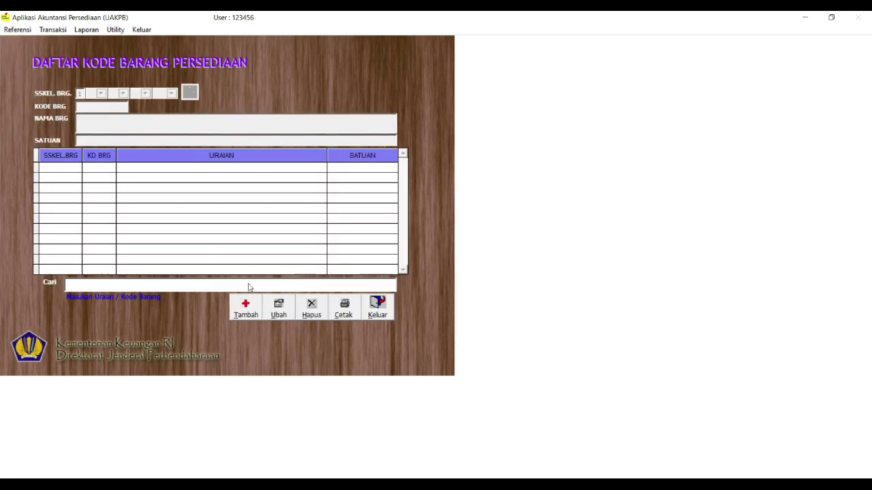
pyautogui.click(246, 310)
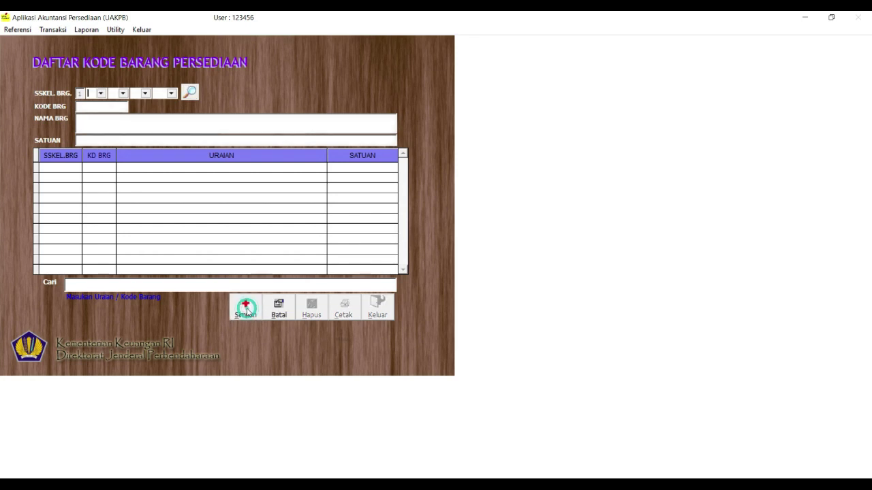
pyautogui.click(190, 92)
pyautogui.moveTo(442, 119)
pyautogui.mouseDown()
pyautogui.moveTo(446, 215)
pyautogui.moveTo(440, 126)
pyautogui.moveTo(452, 112)
pyautogui.mouseUp()
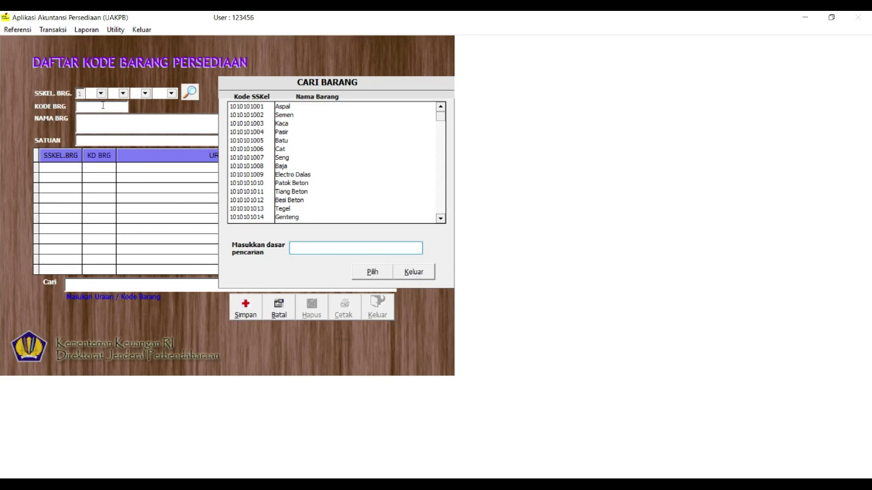
# Close the lookup and classify the item under SSKEL 01/03/01/001 Alat Tulis, giving code 000001
pyautogui.click(413, 273)
pyautogui.click(101, 94)
pyautogui.click(104, 106)
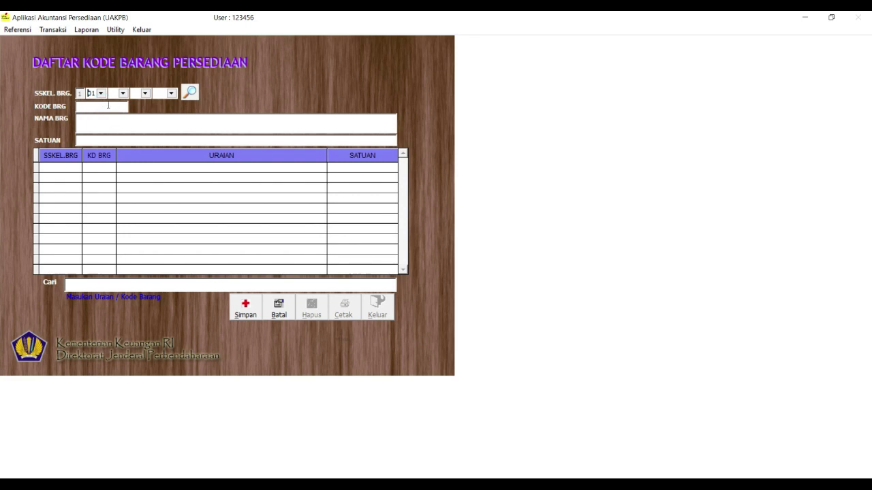
pyautogui.click(123, 94)
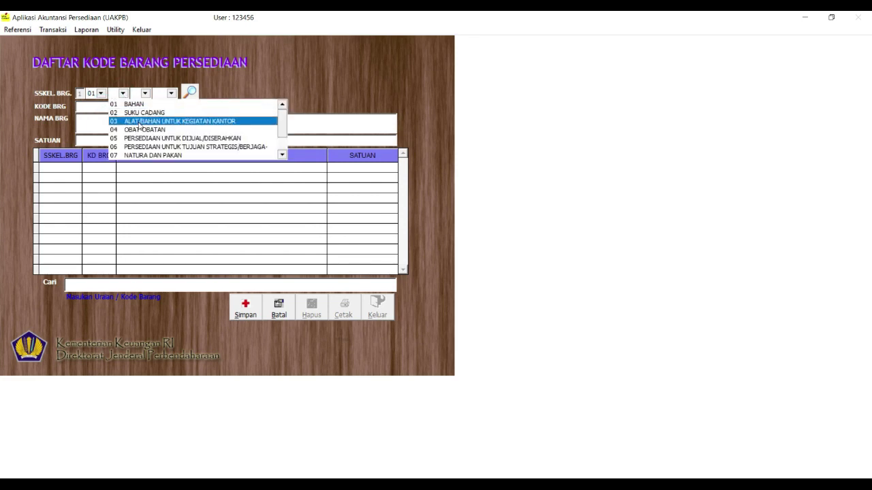
pyautogui.click(139, 122)
pyautogui.click(145, 94)
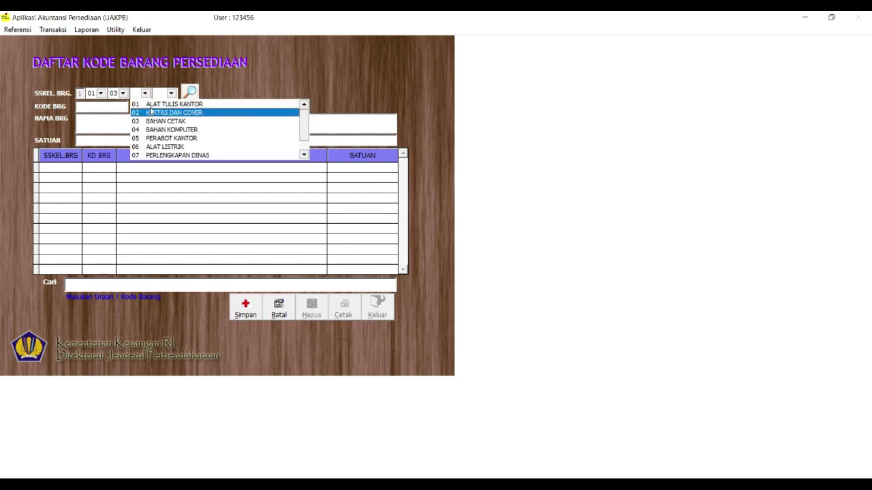
pyautogui.click(154, 104)
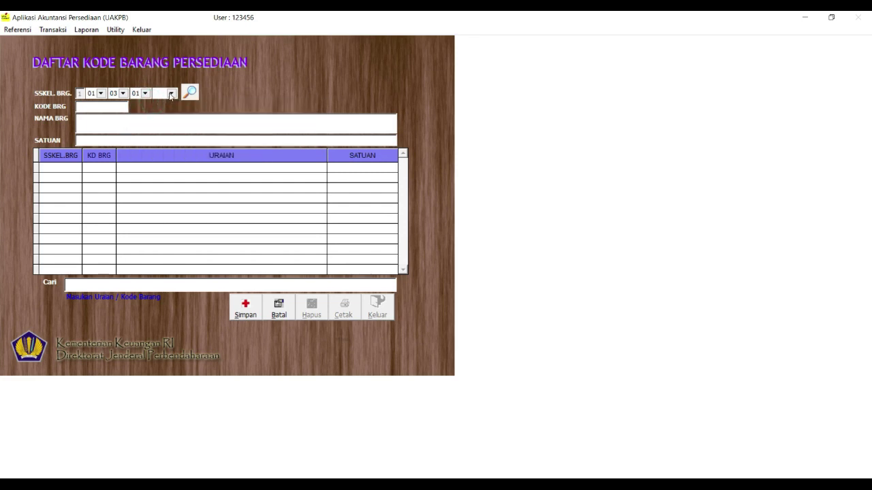
pyautogui.click(171, 93)
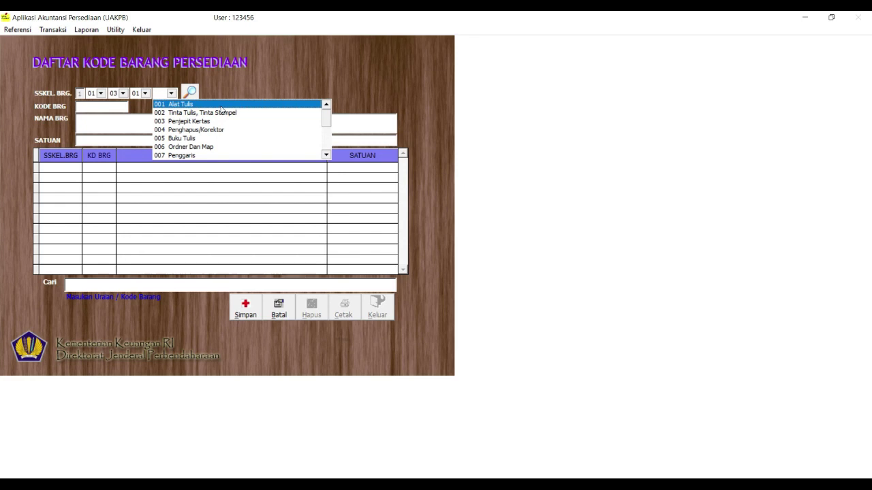
pyautogui.click(221, 106)
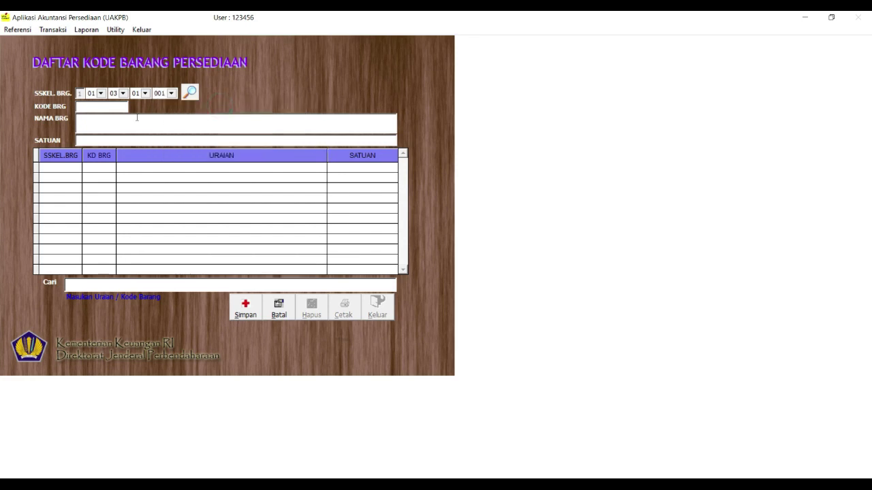
pyautogui.press('Return')
pyautogui.press('Return')
# Enter Pulpen Bolliner with unit DOS, save it, and begin another item
pyautogui.click(80, 125)
pyautogui.write('Pulpen Bolliner')
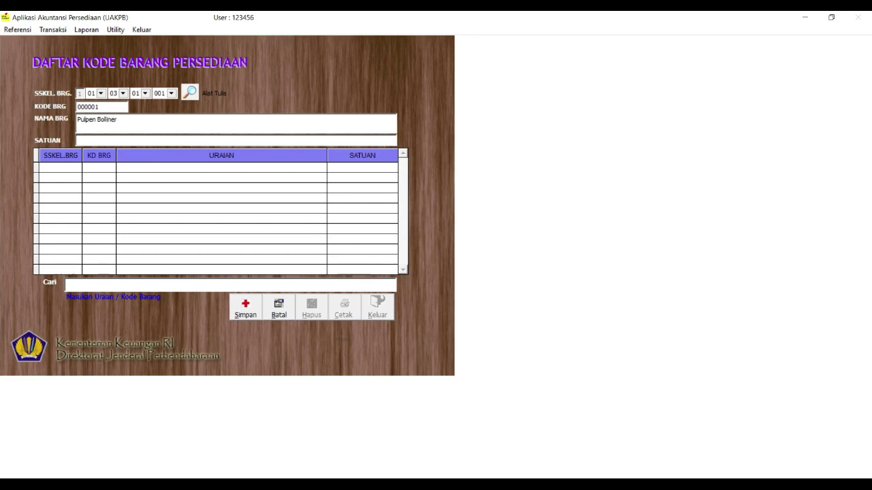
pyautogui.click(161, 141)
pyautogui.write('dos')
pyautogui.press('BackSpace')
pyautogui.press('BackSpace')
pyautogui.press('BackSpace')
pyautogui.write('DOS')
pyautogui.click(247, 306)
pyautogui.click(247, 306)
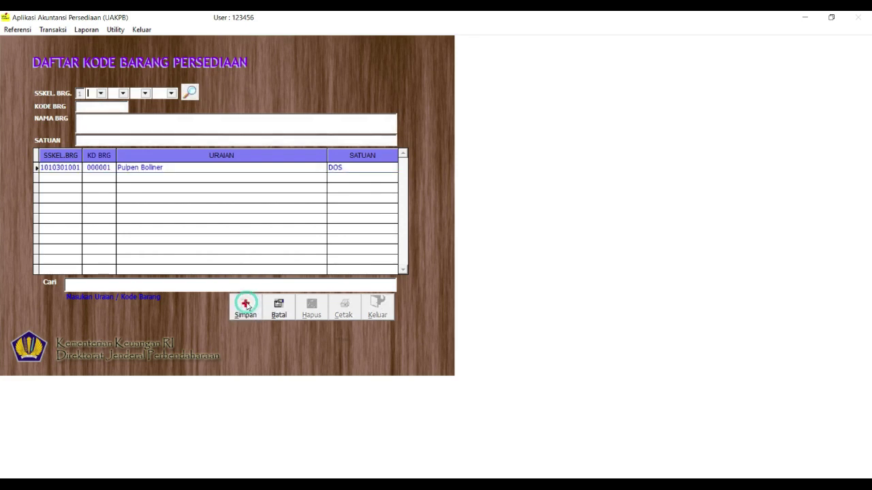
# Classify the new item under SSKEL 01/03/02/001 Kertas HVS with code 000001
pyautogui.click(100, 94)
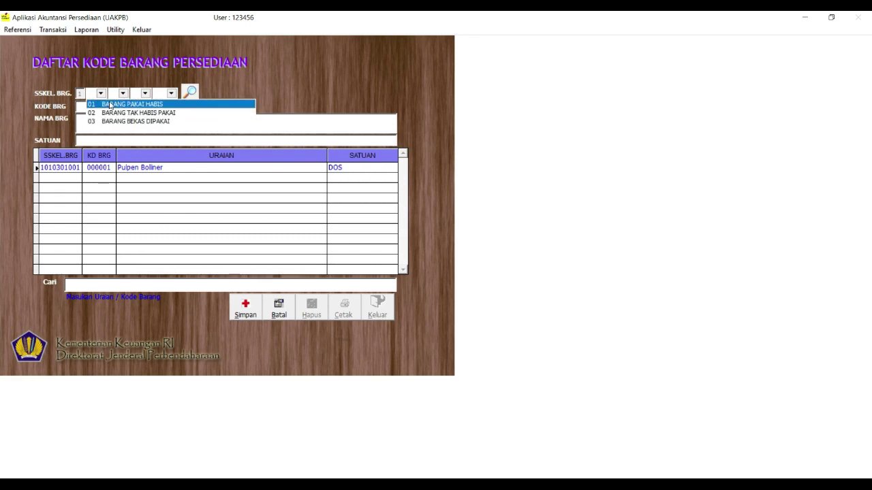
pyautogui.click(109, 104)
pyautogui.click(122, 93)
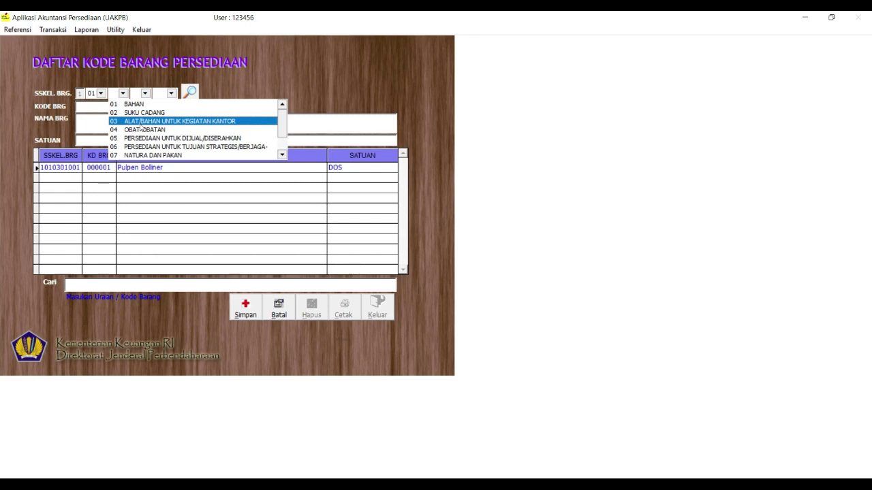
pyautogui.click(142, 122)
pyautogui.click(146, 94)
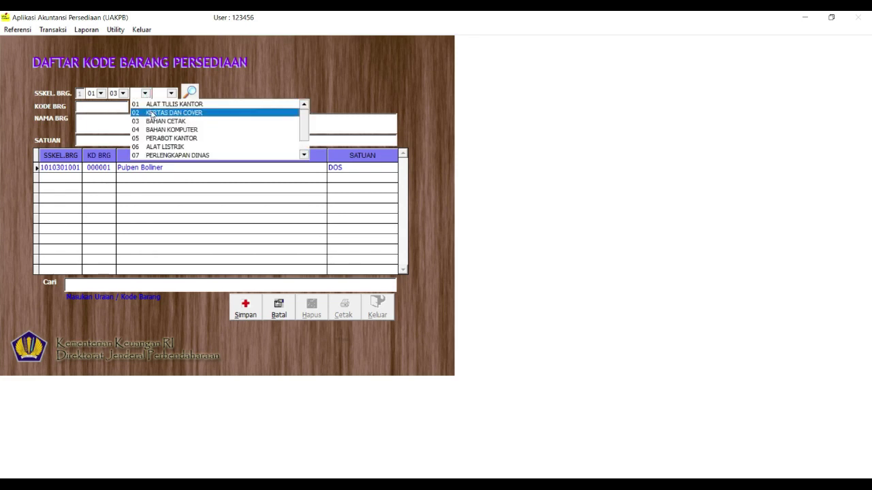
pyautogui.click(152, 114)
pyautogui.click(171, 93)
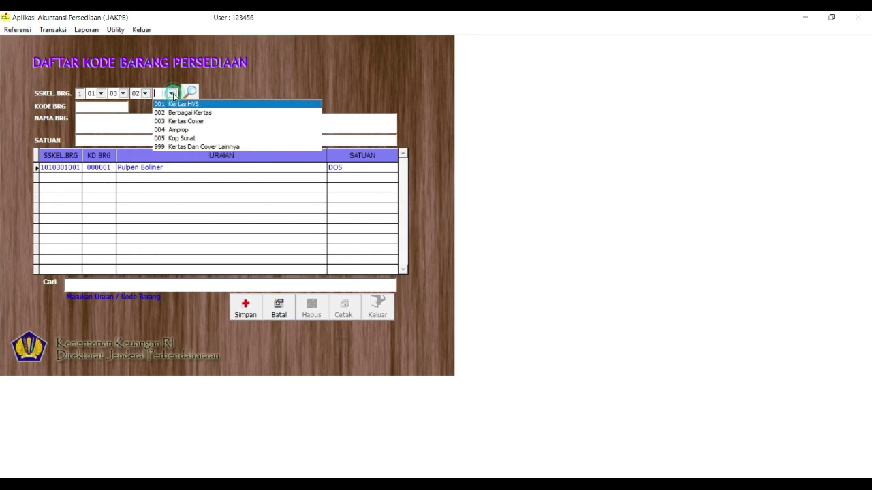
pyautogui.click(215, 104)
pyautogui.click(119, 110)
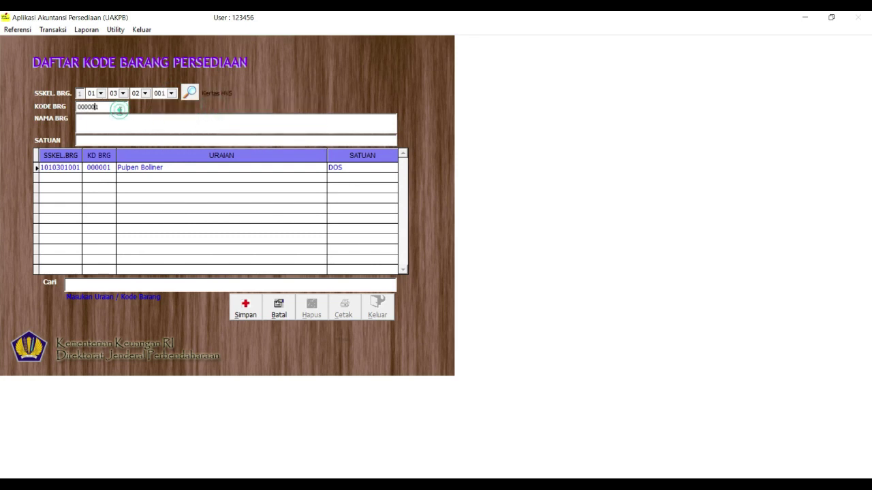
# Enter KERTAS POLIO with unit RIM and save it
pyautogui.click(154, 123)
pyautogui.write('KERTAS')
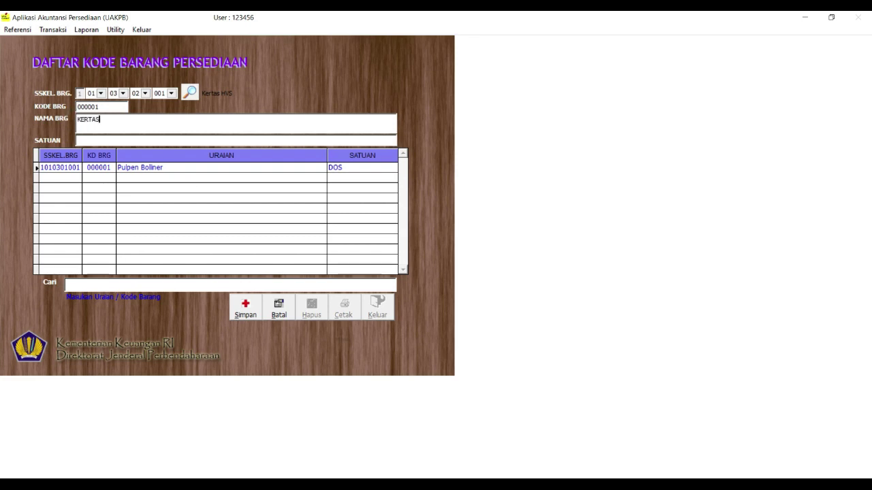
pyautogui.write(' POLIO')
pyautogui.write('RIM')
pyautogui.click(243, 306)
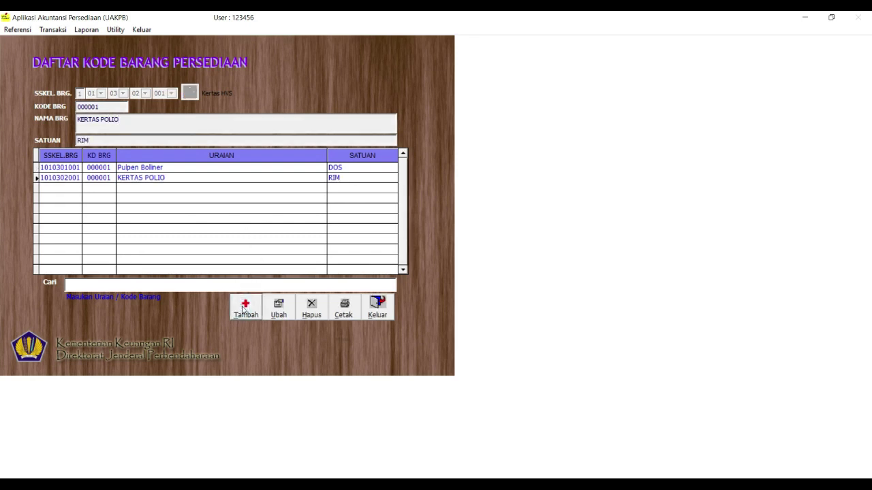
# Classify the new item under SSKEL 01/03/03/002 Tinta Cetak
pyautogui.click(101, 94)
pyautogui.click(100, 105)
pyautogui.click(121, 94)
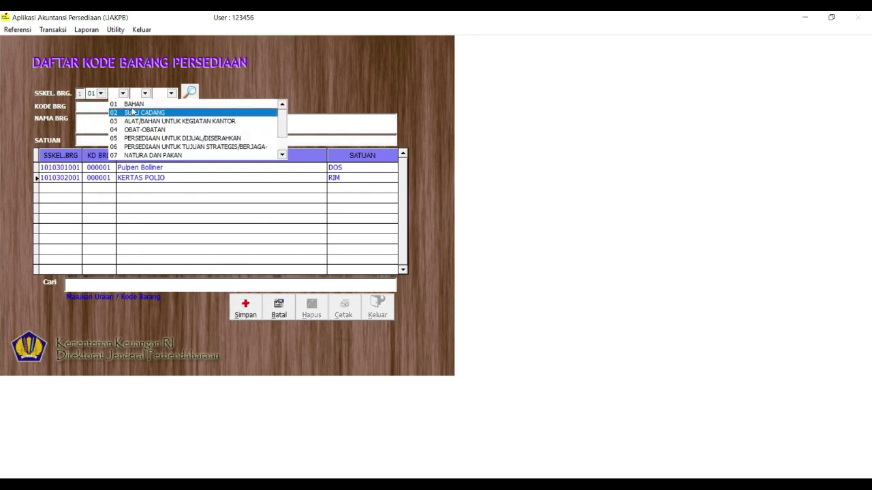
pyautogui.click(140, 121)
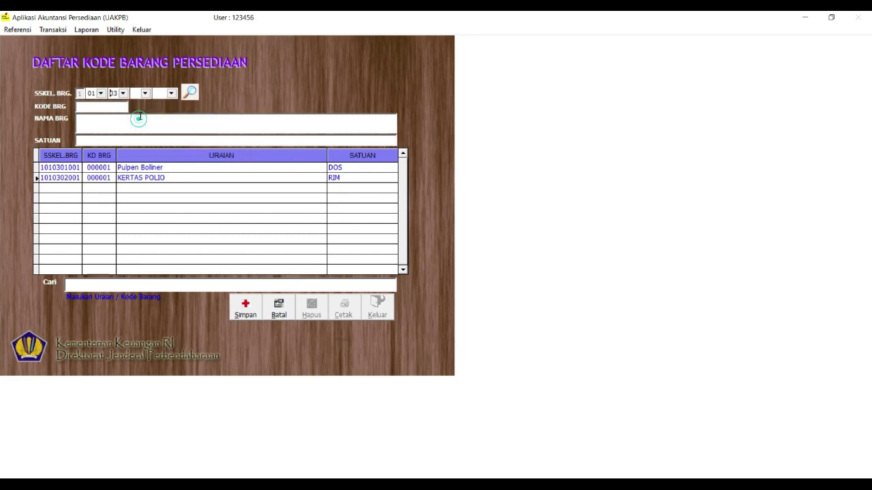
pyautogui.click(145, 93)
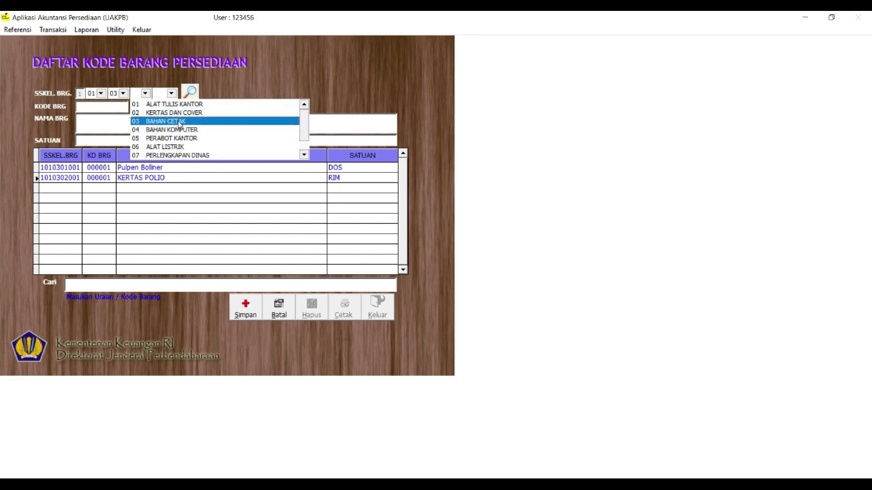
pyautogui.click(170, 121)
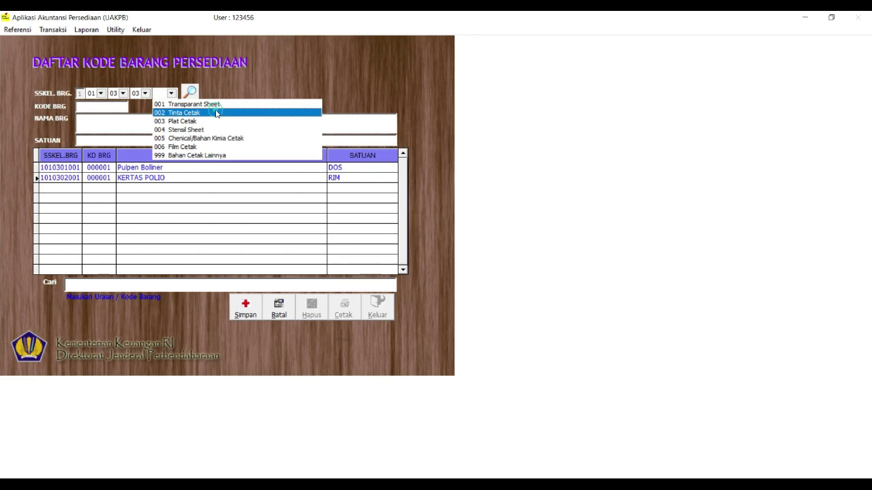
pyautogui.click(216, 113)
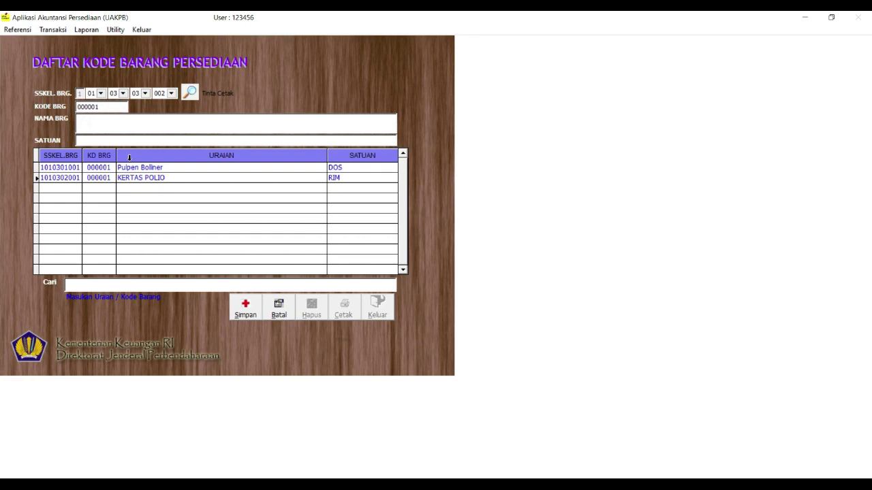
# Enter TINTA PRINT LASER JET with unit BUAH, save it, and begin another item
pyautogui.write('TE')
pyautogui.press('BackSpace')
pyautogui.write('NTA PRINT LAZER JET')
pyautogui.click(120, 119)
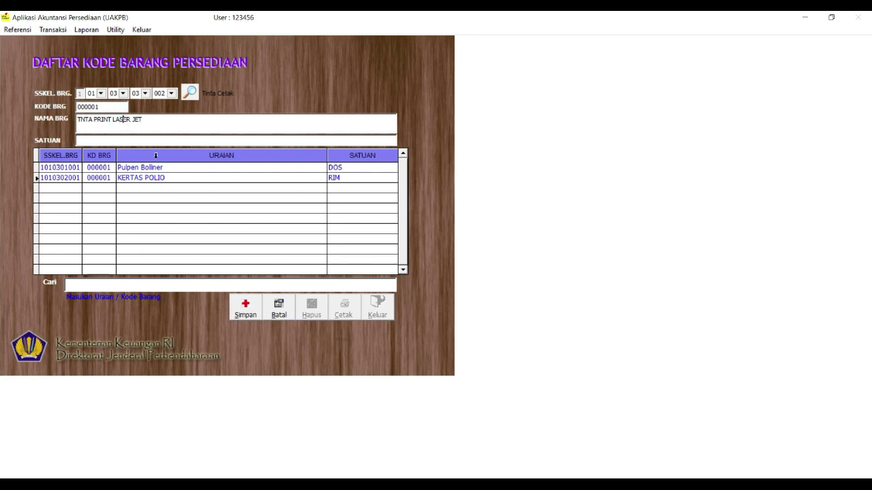
pyautogui.click(126, 140)
pyautogui.write('BUAH')
pyautogui.click(246, 308)
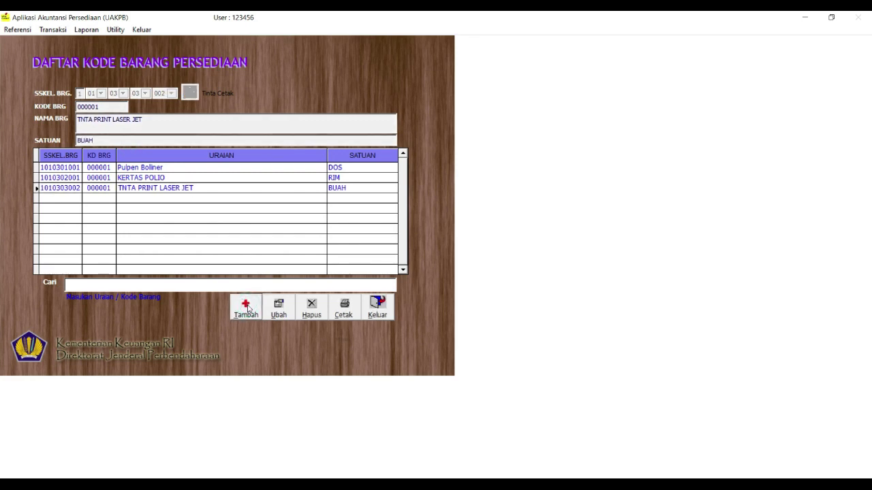
pyautogui.click(246, 307)
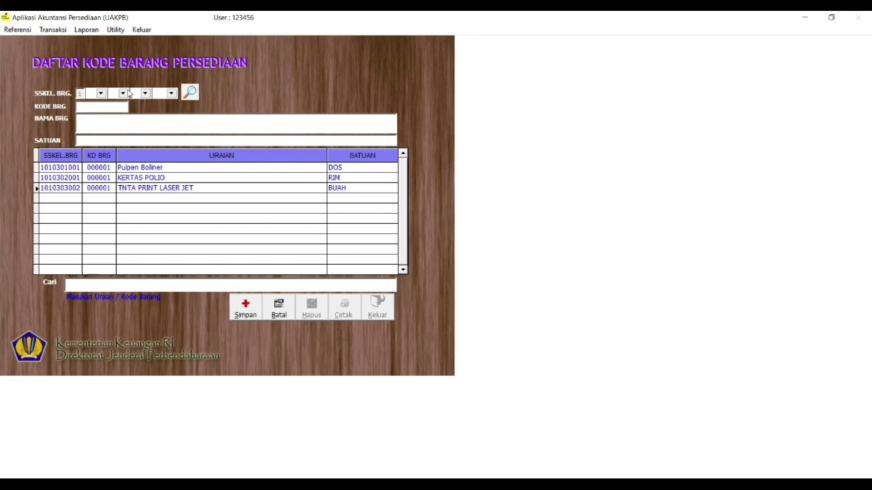
# Classify the new item under SSKEL 01/03/05/001 Sapu Dan Sikat
pyautogui.click(101, 96)
pyautogui.click(102, 103)
pyautogui.click(123, 93)
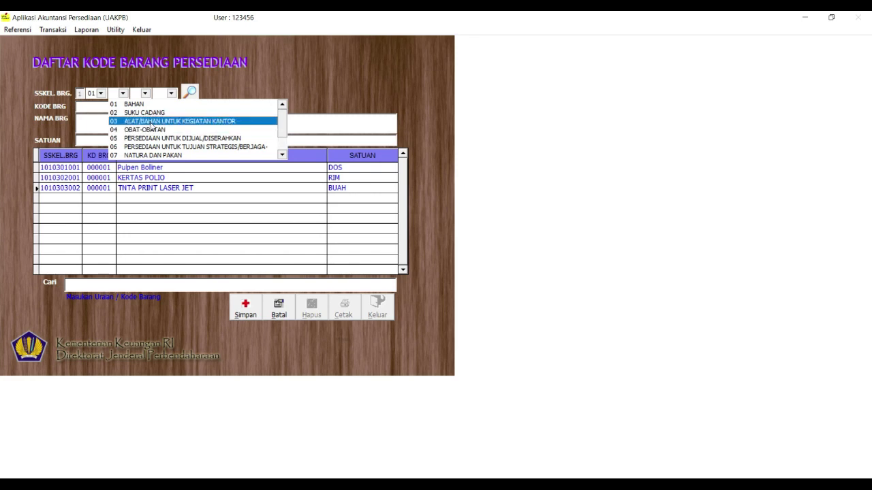
pyautogui.click(151, 123)
pyautogui.click(144, 93)
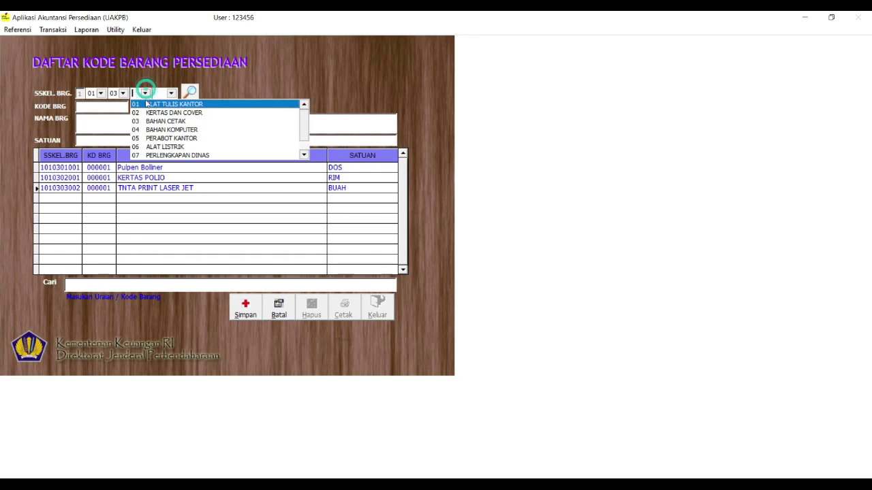
pyautogui.click(252, 144)
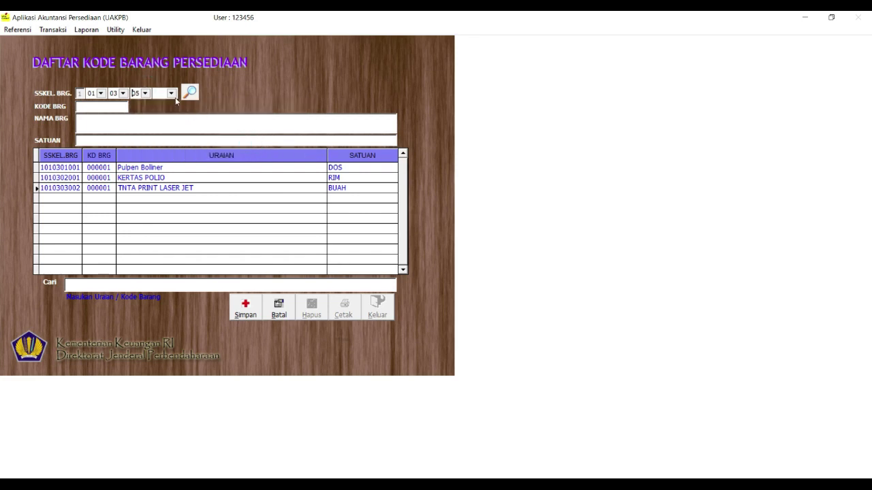
pyautogui.click(173, 95)
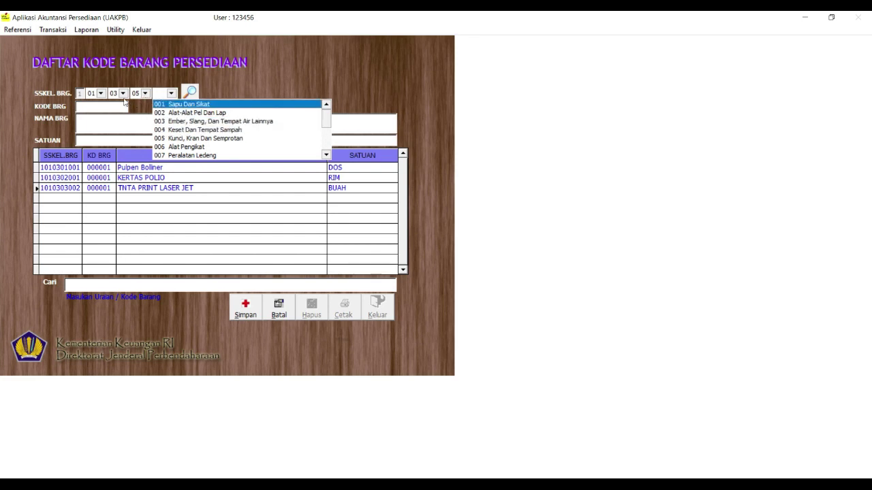
pyautogui.click(171, 93)
pyautogui.click(171, 93)
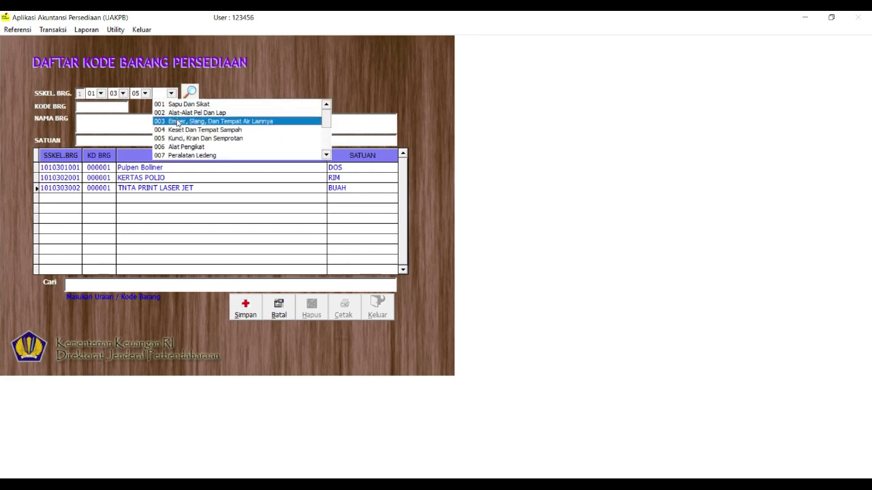
pyautogui.click(184, 105)
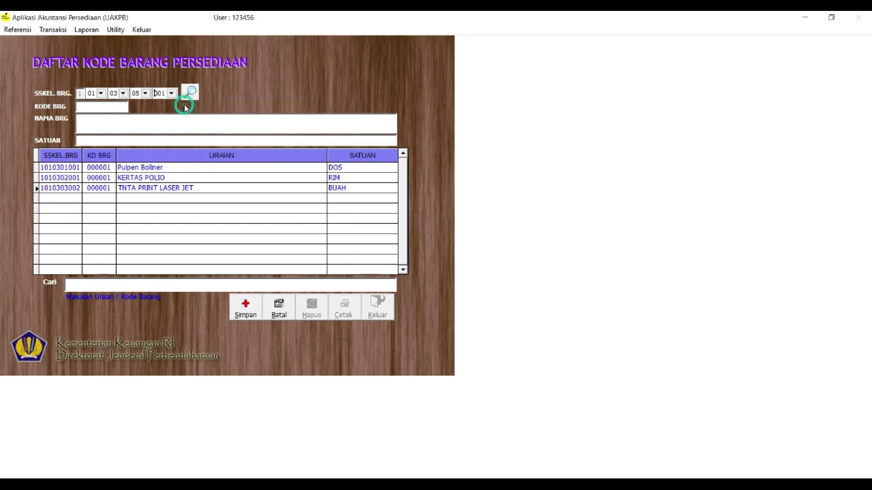
# Enter Sapu Lidi with unit buah, save it, and start another item
pyautogui.click(117, 124)
pyautogui.click(79, 120)
pyautogui.write('apu Lidi')
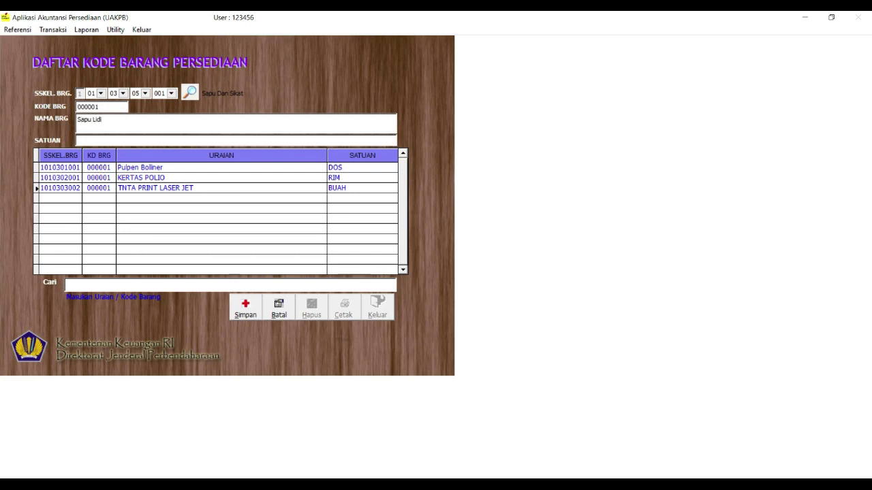
pyautogui.click(125, 140)
pyautogui.write('buah')
pyautogui.click(244, 303)
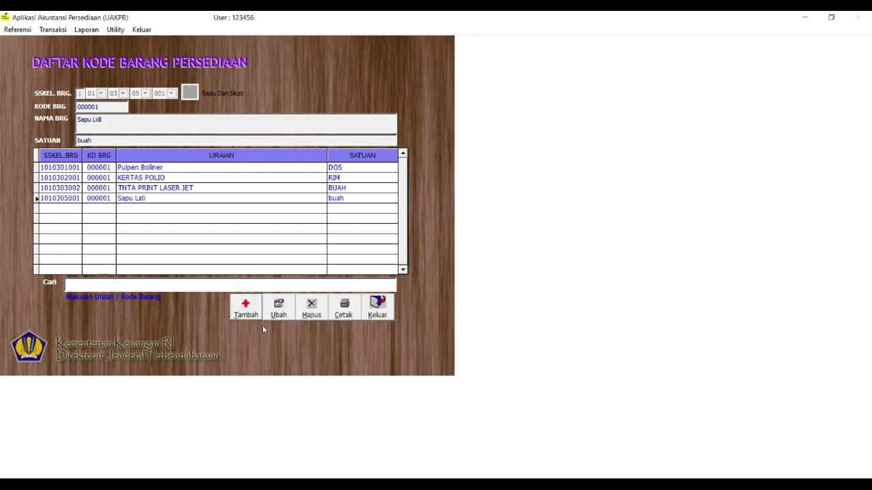
pyautogui.click(246, 309)
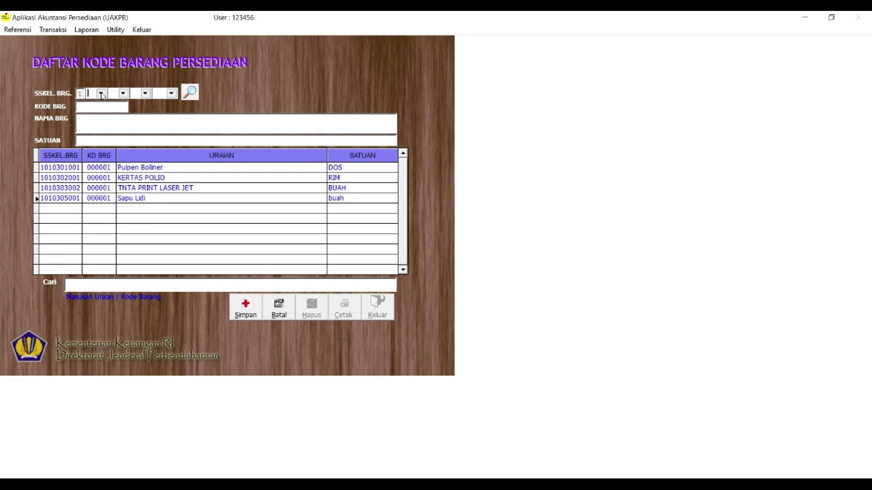
pyautogui.click(101, 94)
# Classify the new item under SSKEL 01/03/06/001 Kabel Listrik
pyautogui.click(103, 104)
pyautogui.click(123, 94)
pyautogui.click(123, 121)
pyautogui.click(146, 95)
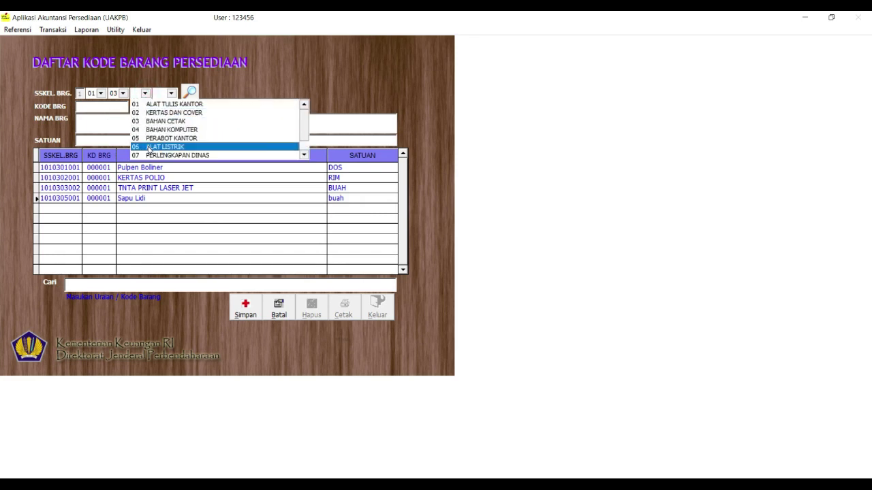
pyautogui.click(149, 146)
pyautogui.click(168, 95)
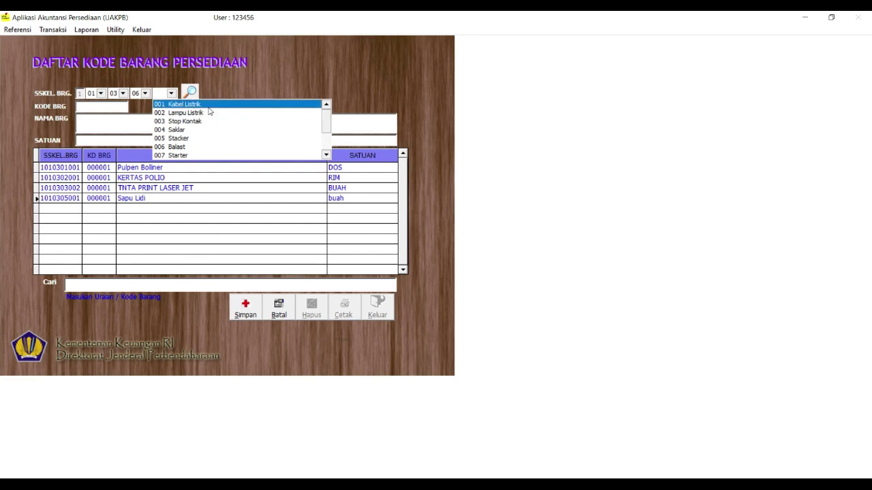
pyautogui.click(209, 108)
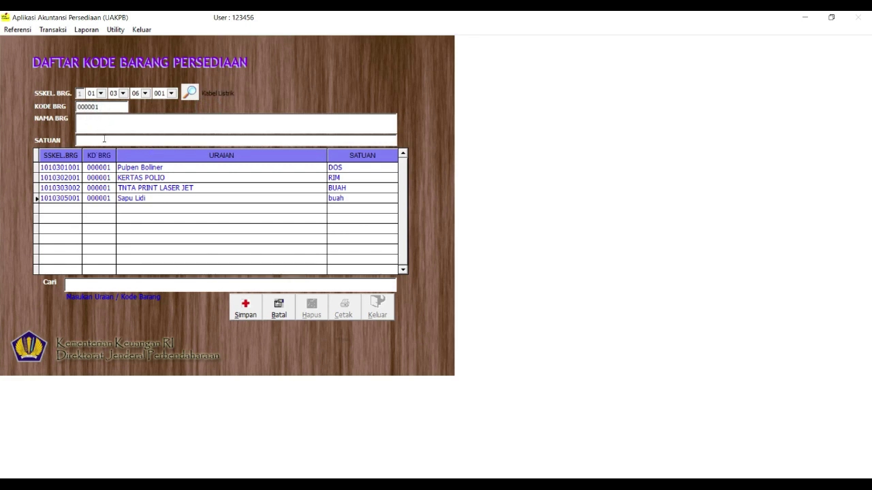
# Enter Kabel 2,5 cm with unit meter, save it, and begin another item
pyautogui.click(79, 124)
pyautogui.click(80, 119)
pyautogui.write('kab')
pyautogui.press('BackSpace')
pyautogui.press('BackSpace')
pyautogui.press('BackSpace')
pyautogui.write('kABLE')
pyautogui.press('BackSpace')
pyautogui.press('BackSpace')
pyautogui.press('BackSpace')
pyautogui.press('BackSpace')
pyautogui.press('BackSpace')
pyautogui.write('Kable')
pyautogui.press('BackSpace')
pyautogui.press('BackSpace')
pyautogui.write('el 2,5 cm')
pyautogui.press('Return')
pyautogui.write('meter')
pyautogui.click(252, 309)
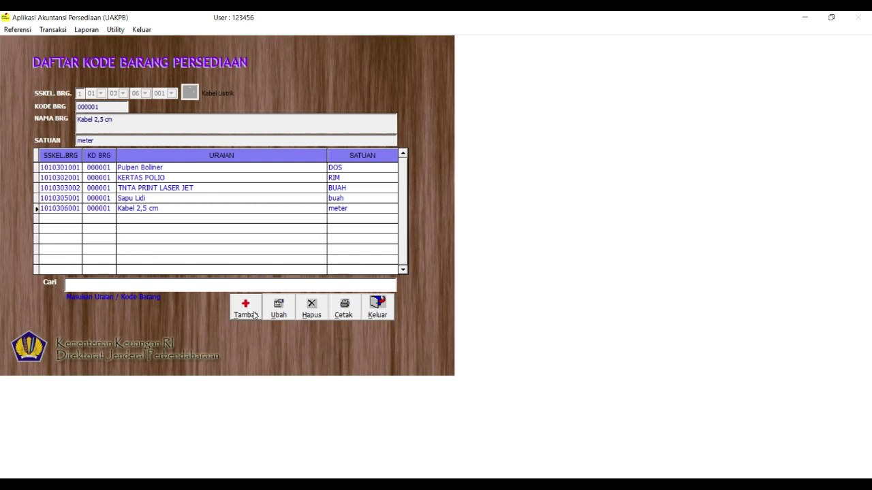
pyautogui.click(247, 312)
# Start classifying under group 01/03, then dismiss the classification mismatch warning
pyautogui.click(101, 94)
pyautogui.click(104, 104)
pyautogui.click(123, 93)
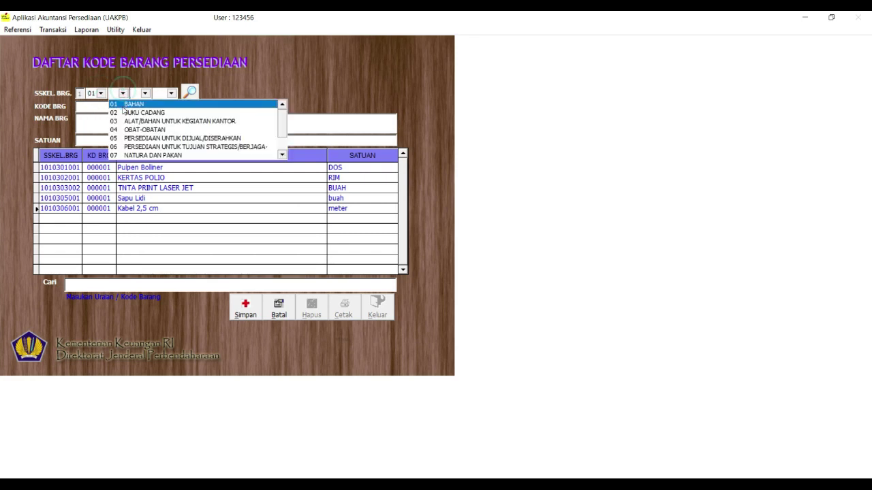
pyautogui.click(125, 121)
pyautogui.click(141, 94)
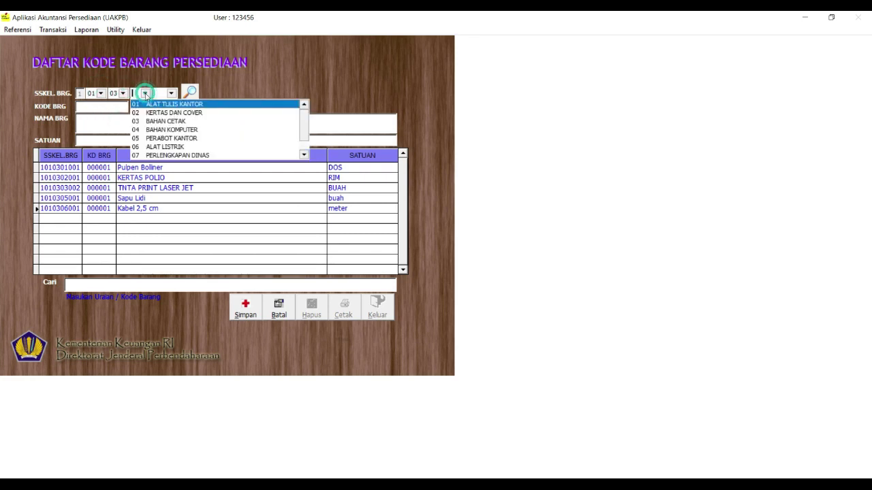
pyautogui.click(260, 64)
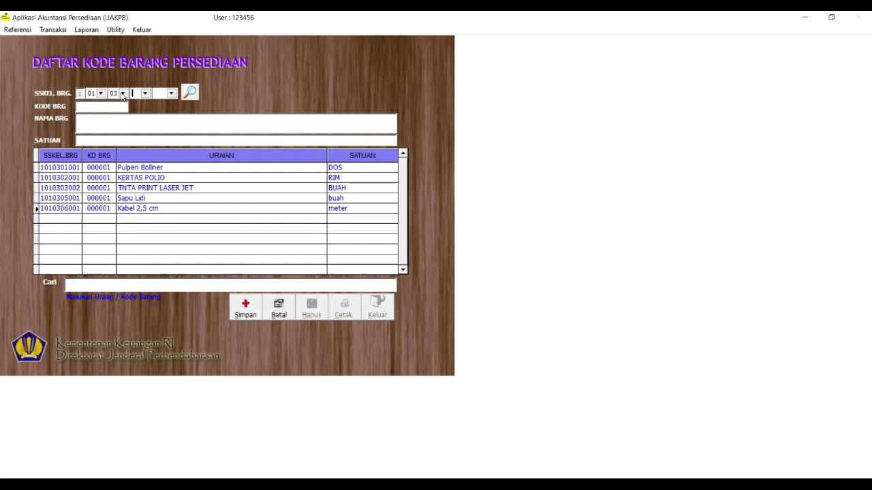
pyautogui.click(483, 288)
# Change the classification to SSKEL 01/05/01/007 Aset Lain-lain so the item code fills in
pyautogui.click(123, 93)
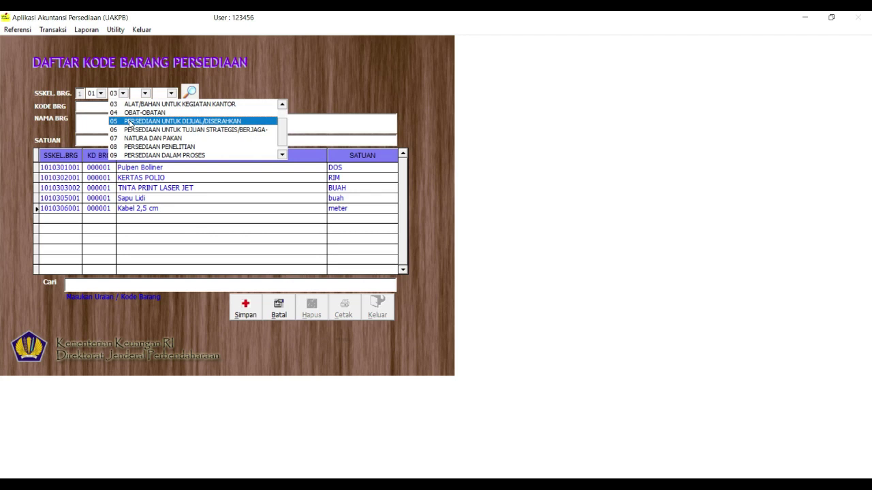
pyautogui.click(129, 121)
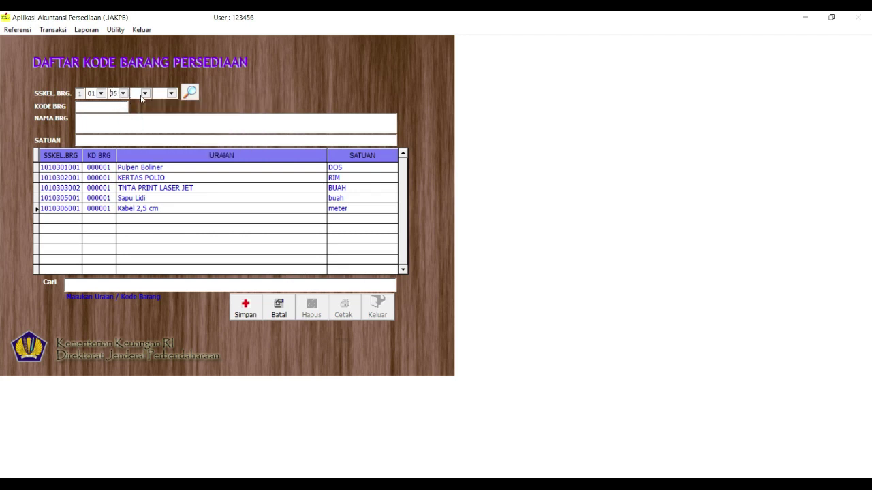
pyautogui.click(145, 93)
pyautogui.click(151, 104)
pyautogui.click(171, 93)
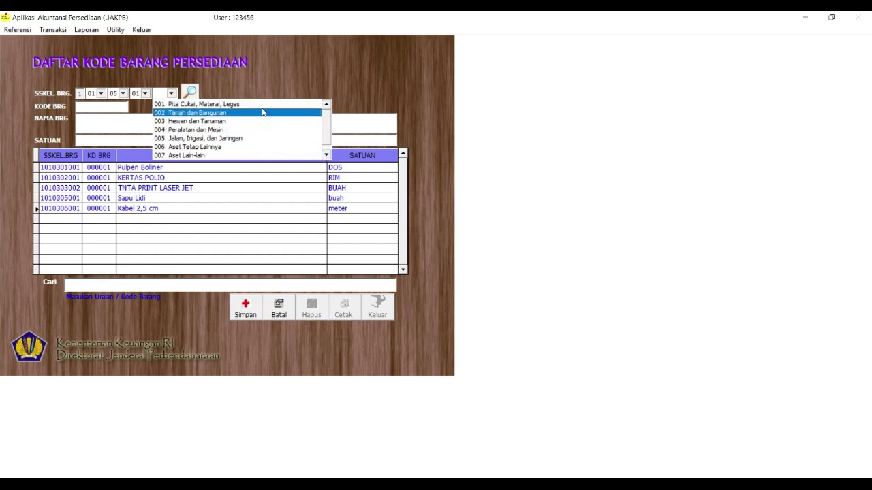
pyautogui.click(250, 156)
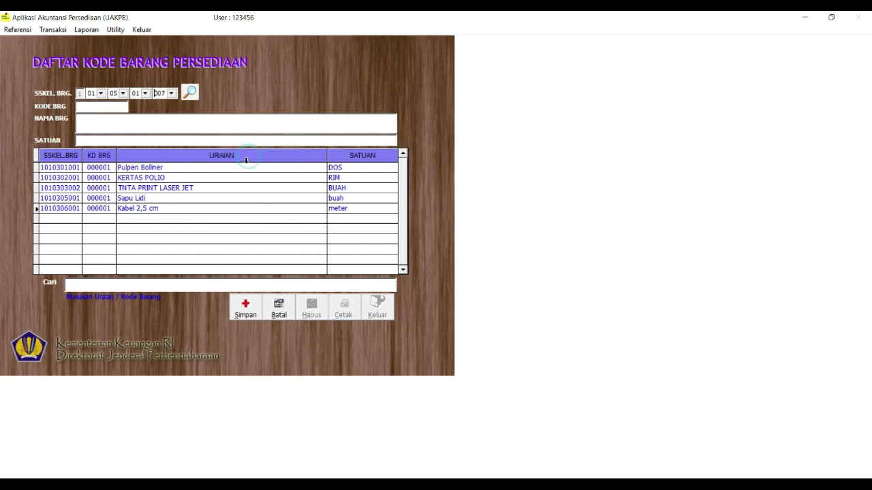
pyautogui.click(98, 112)
# Enter Jas Almater with unit buah and save it
pyautogui.click(115, 121)
pyautogui.click(80, 123)
pyautogui.write('Jas Almater')
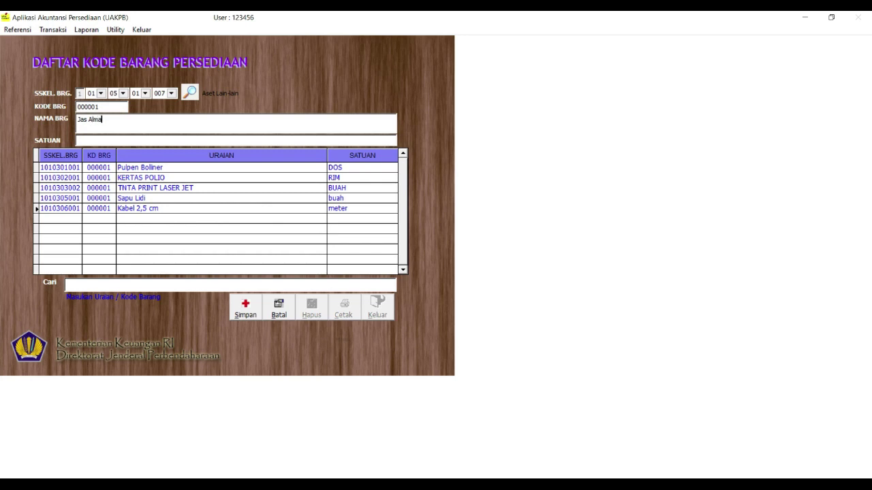
pyautogui.press('Tab')
pyautogui.write('buah')
pyautogui.click(243, 316)
# Exit the item form, reopen Referensi > Tabel Barang, and select the KERTAS POLIO row
pyautogui.click(391, 316)
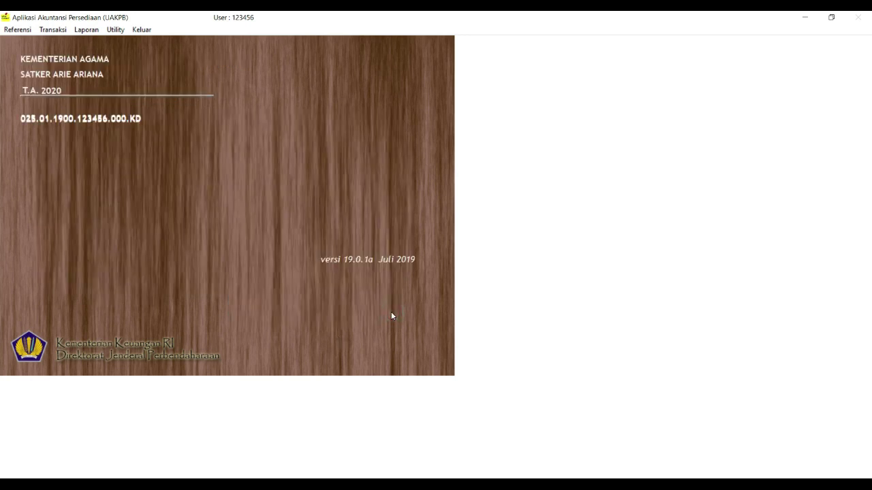
pyautogui.click(21, 30)
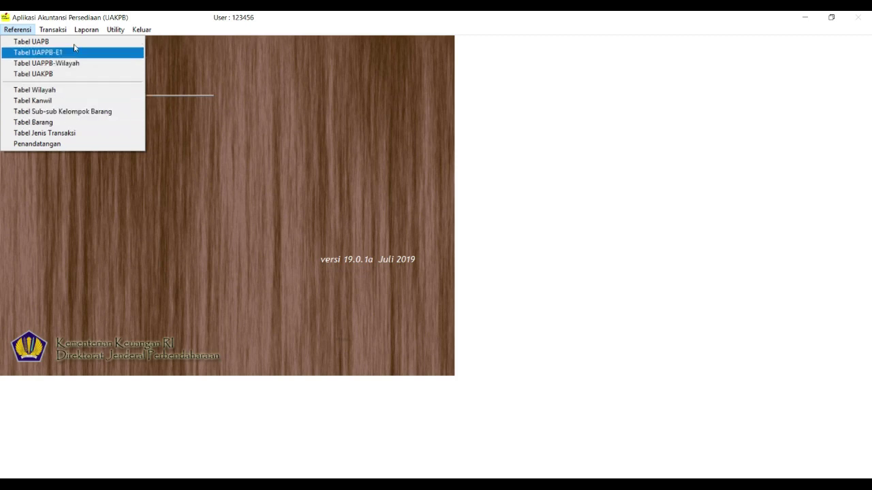
pyautogui.moveTo(57, 33)
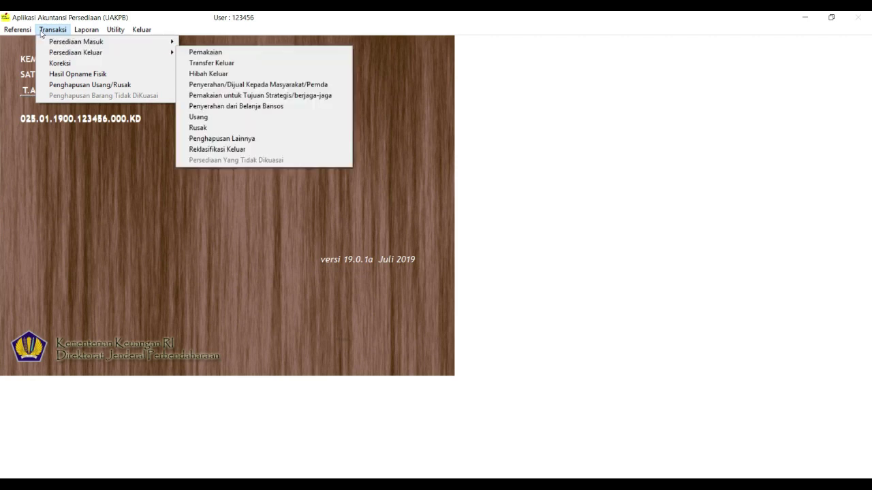
pyautogui.moveTo(23, 31)
pyautogui.click(53, 122)
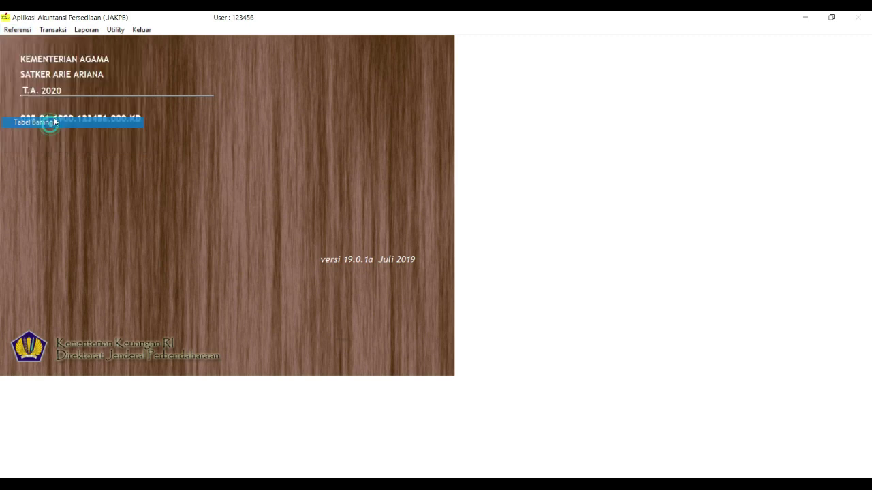
pyautogui.click(289, 178)
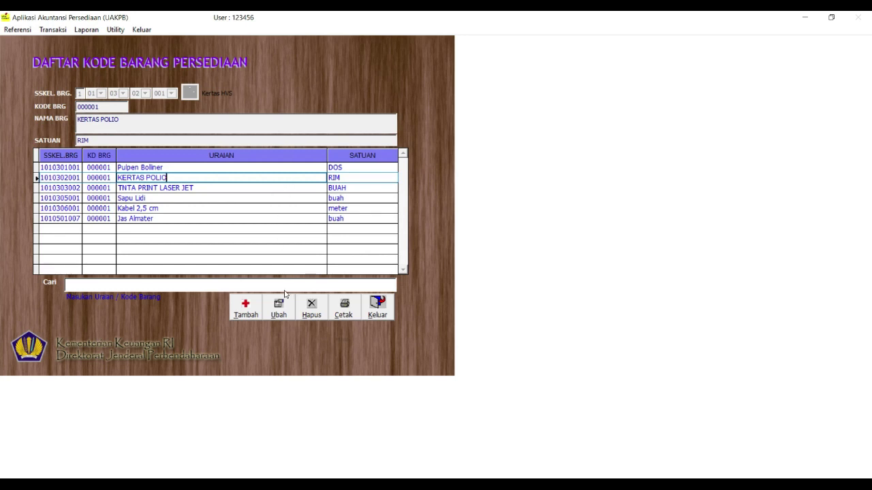
pyautogui.doubleClick(119, 179)
pyautogui.moveTo(118, 178); pyautogui.dragTo(364, 178)
pyautogui.press('BackSpace')
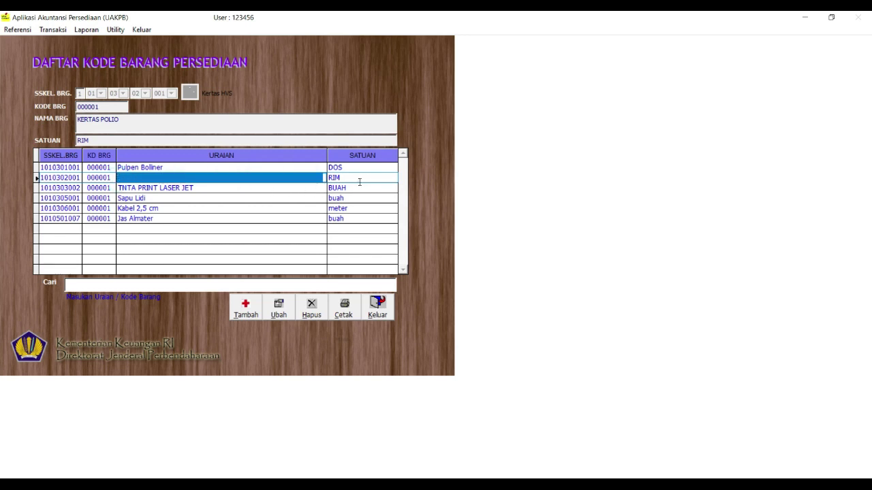
pyautogui.click(359, 180)
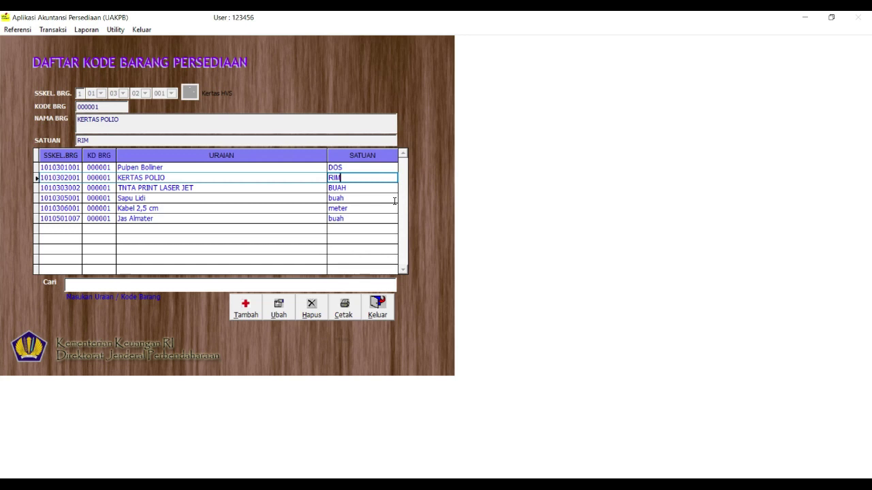
pyautogui.click(247, 307)
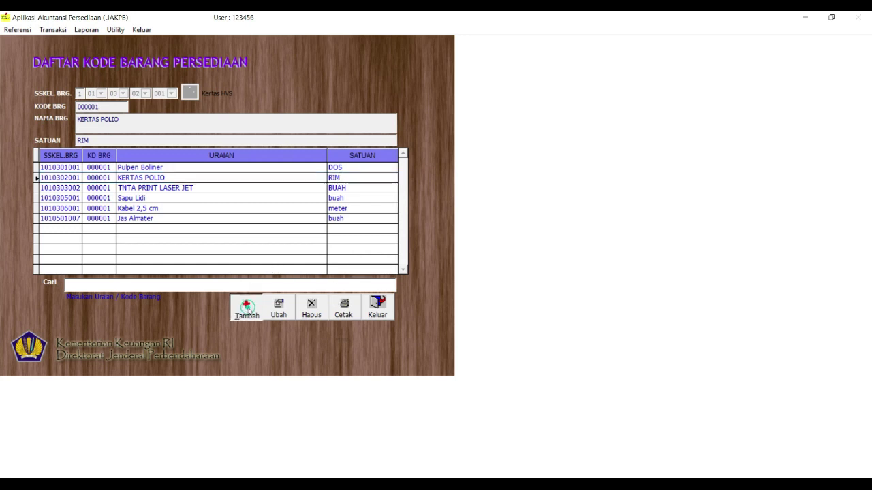
# Classify the new item under 01-03-02-001 Kertas HVS and generate item code 000002
pyautogui.click(100, 94)
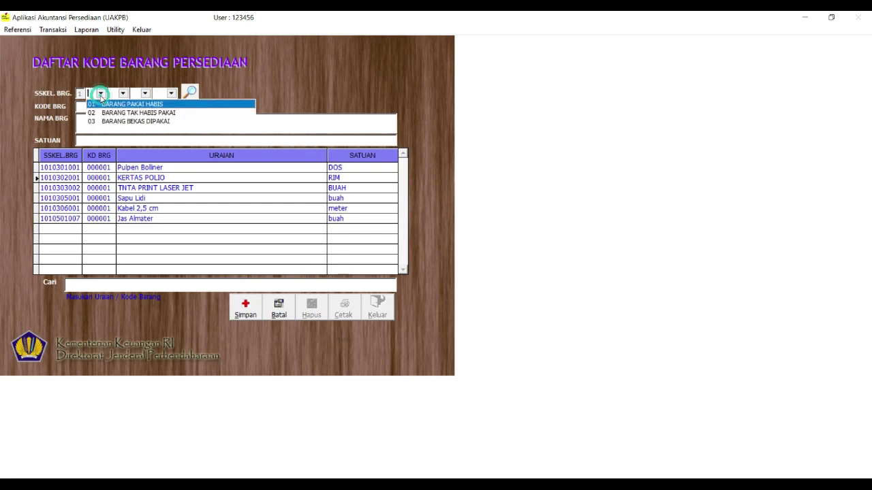
pyautogui.click(102, 104)
pyautogui.click(123, 93)
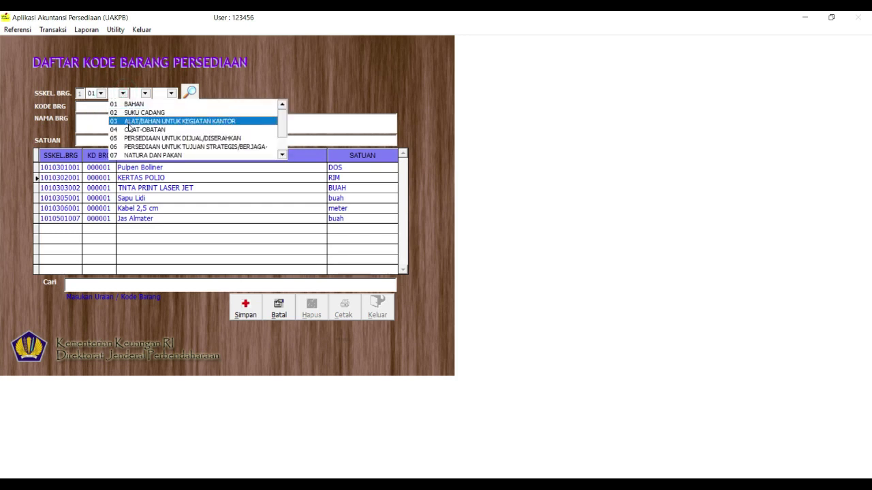
pyautogui.click(131, 121)
pyautogui.click(145, 94)
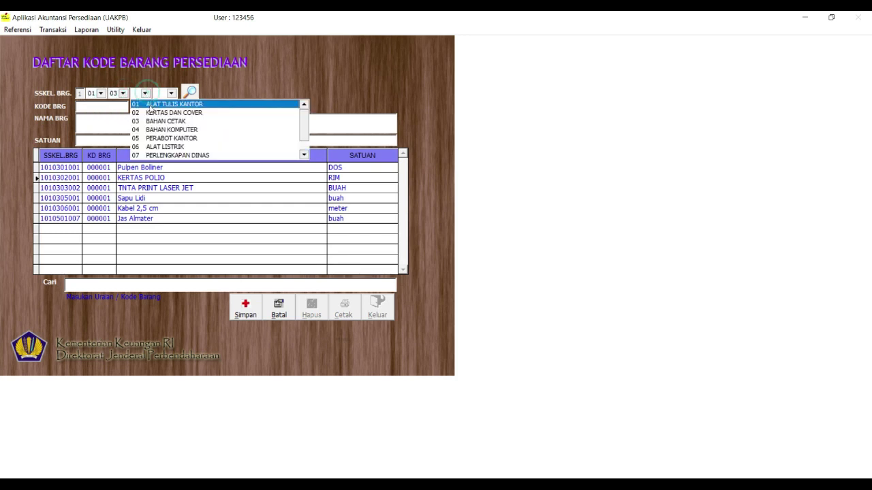
pyautogui.click(153, 112)
pyautogui.click(171, 93)
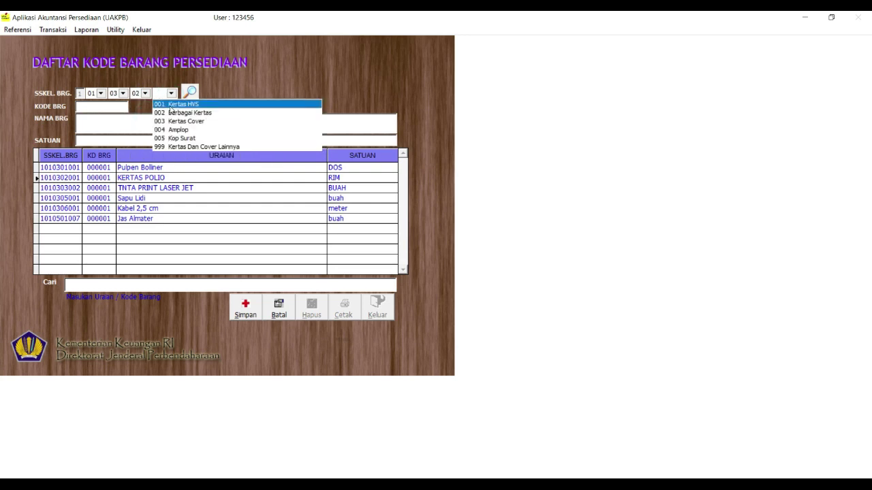
pyautogui.click(172, 104)
pyautogui.click(100, 107)
# Enter item name 'kertas polio 1' with unit 'rim' and save it
pyautogui.moveTo(115, 123); pyautogui.dragTo(229, 178)
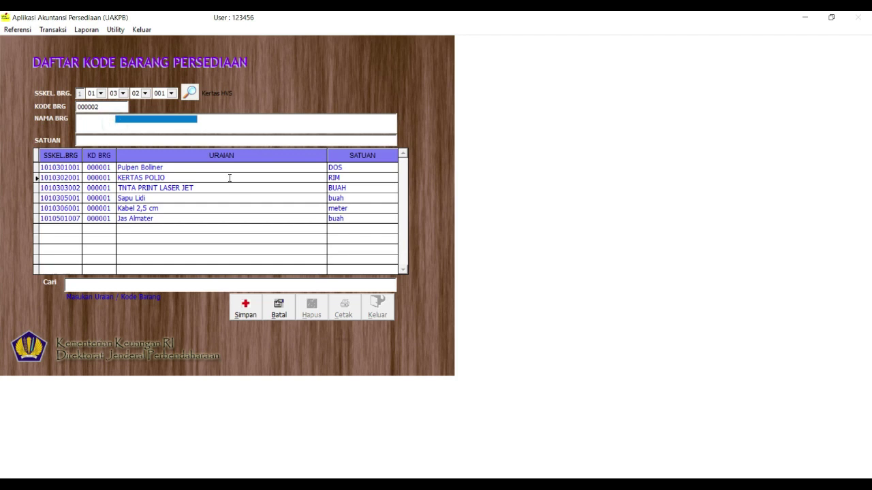
pyautogui.click(78, 120)
pyautogui.write('kertas polio 1')
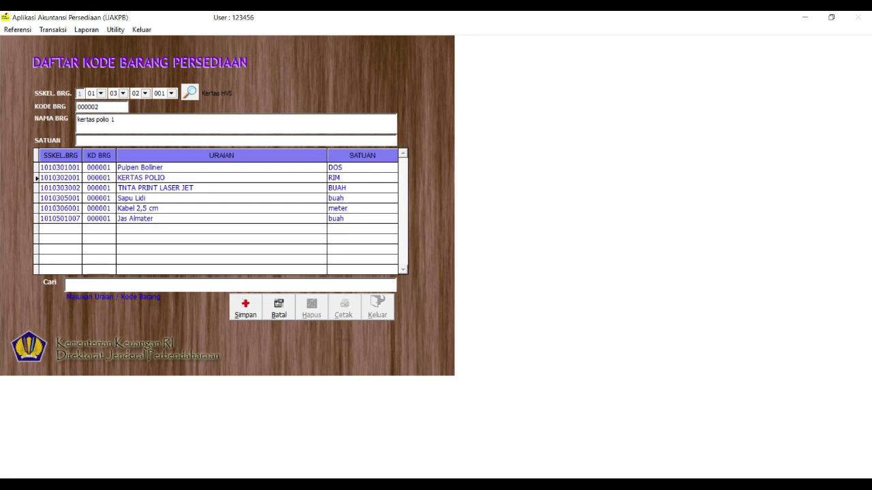
pyautogui.click(79, 141)
pyautogui.write('rim')
pyautogui.click(245, 310)
# Compare the KERTAS POLIO and kertas polio 1 records in the item list
pyautogui.click(170, 178)
pyautogui.click(171, 184)
pyautogui.click(176, 177)
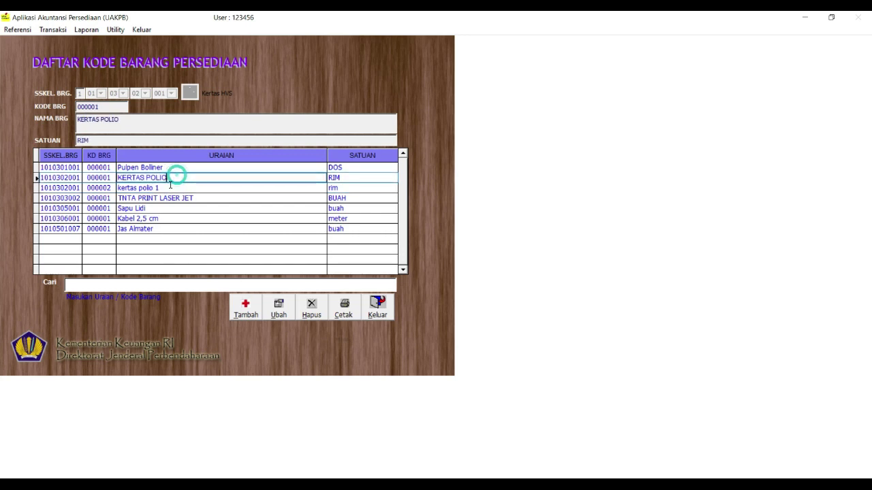
pyautogui.click(170, 188)
pyautogui.click(173, 178)
pyautogui.click(183, 187)
pyautogui.click(182, 176)
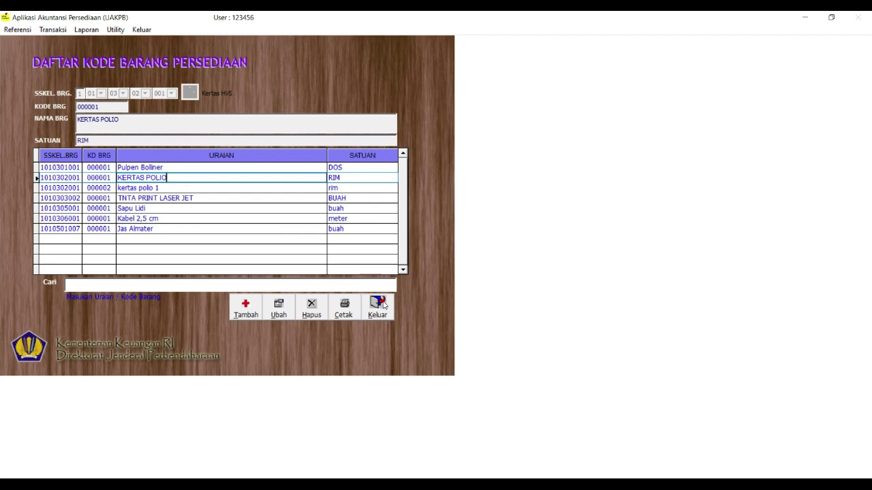
# Close the goods code list and go to Transaksi > Persediaan Masuk > Pembelian
pyautogui.click(382, 304)
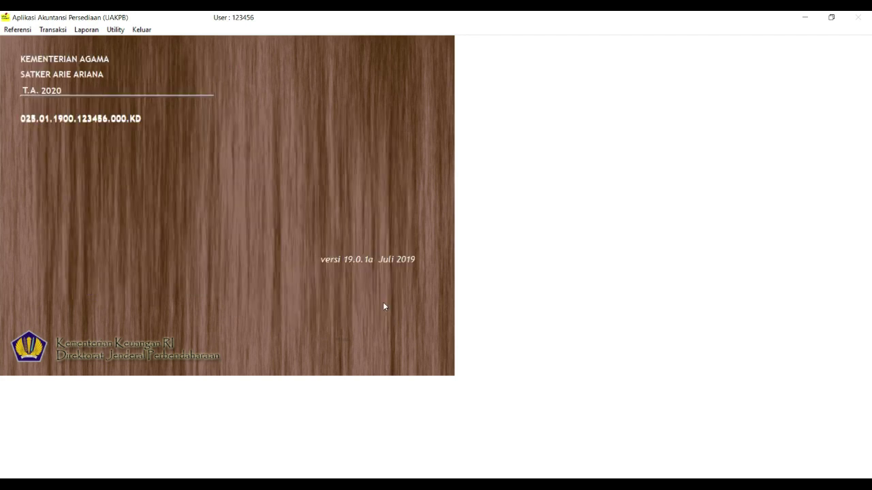
pyautogui.click(62, 31)
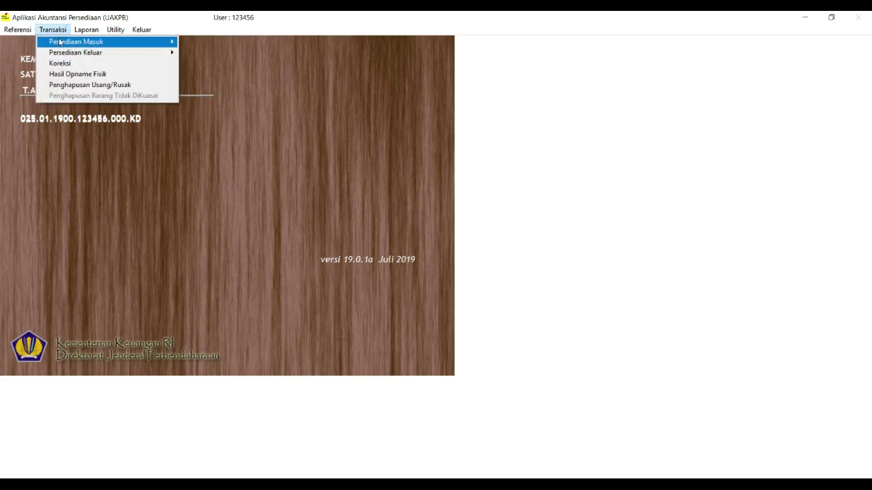
pyautogui.click(144, 32)
pyautogui.moveTo(61, 30)
pyautogui.moveTo(146, 41)
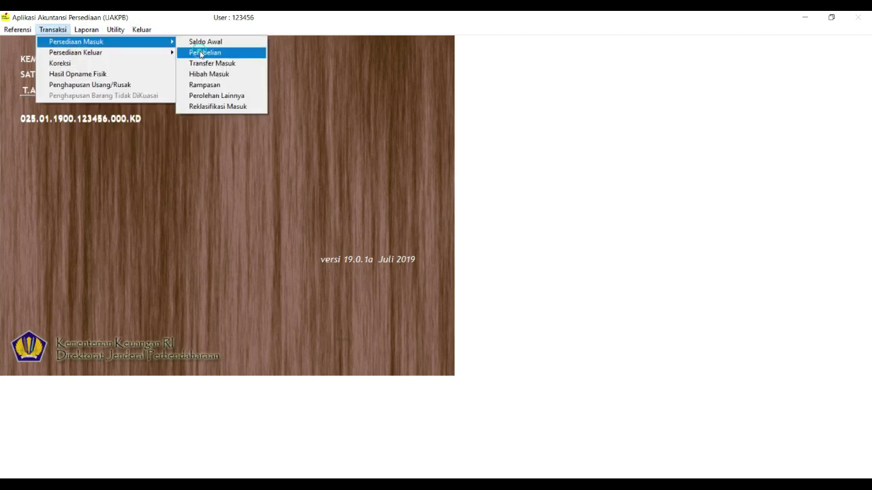
pyautogui.click(199, 52)
# Start purchase document 001 dated 02-01-2020
pyautogui.click(312, 310)
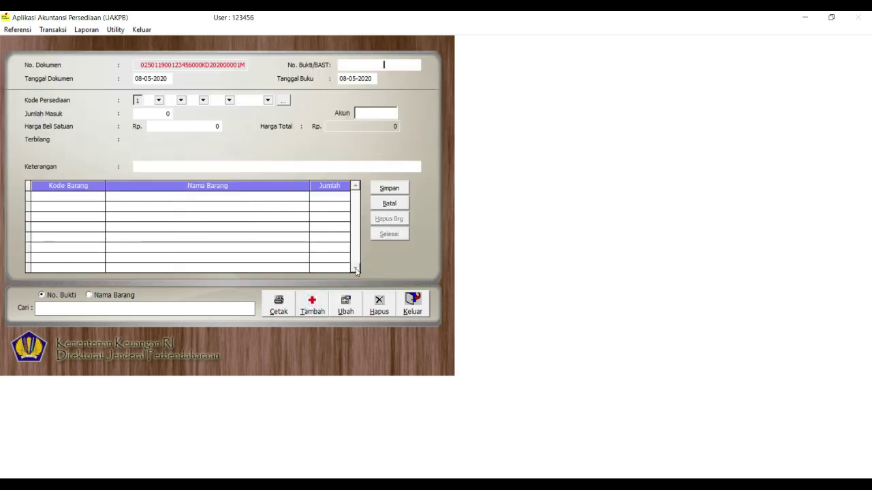
pyautogui.write('001')
pyautogui.press('Return')
pyautogui.write('02-01-20')
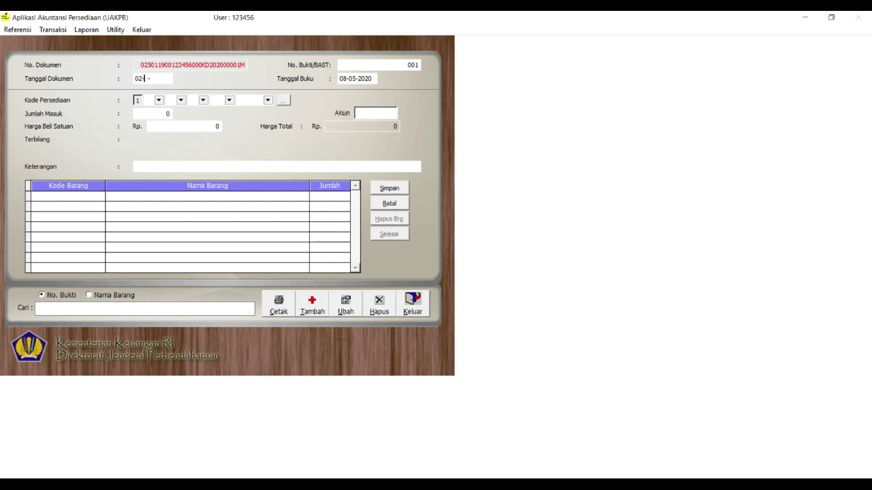
pyautogui.write('202')
pyautogui.press('Return')
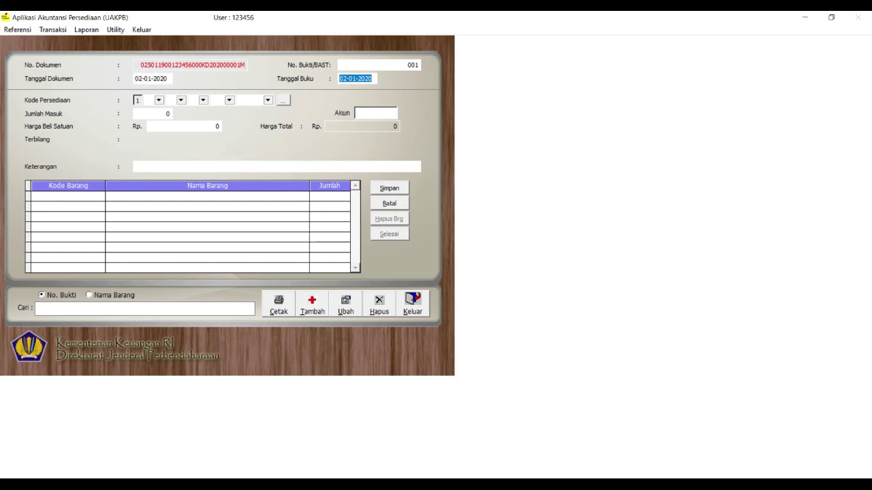
pyautogui.press('Return')
# Add 10 KERTAS POLIO at 50,000 each on account 521811
pyautogui.click(284, 100)
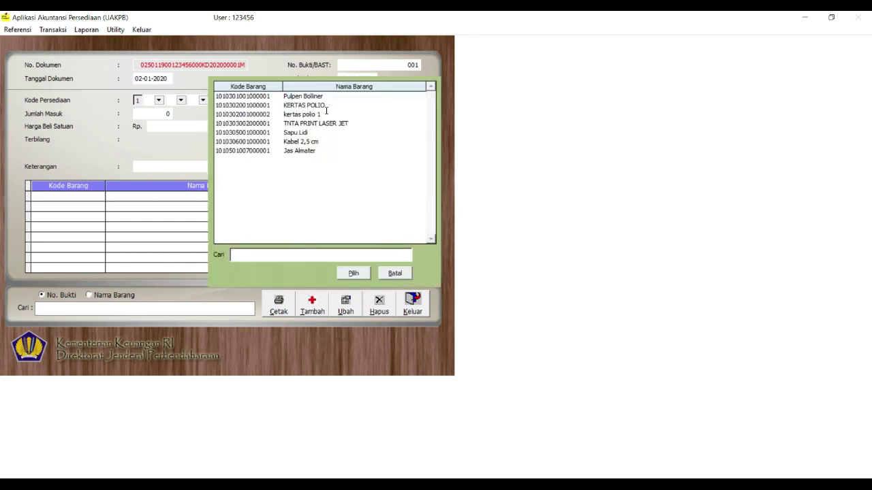
pyautogui.doubleClick(321, 107)
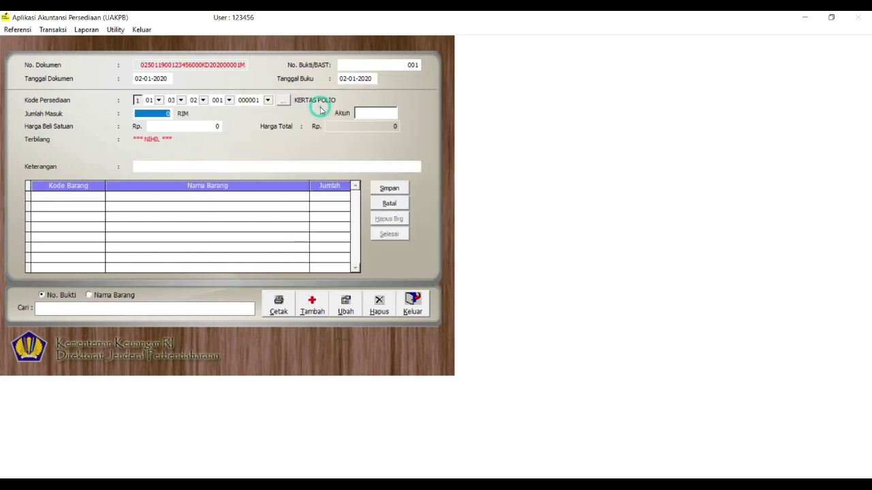
pyautogui.write('10')
pyautogui.press('Return')
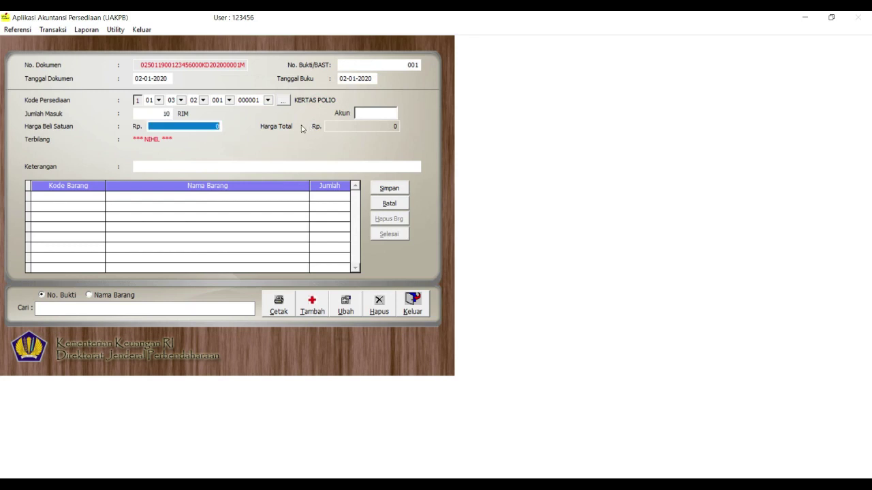
pyautogui.write('50000')
pyautogui.press('Return')
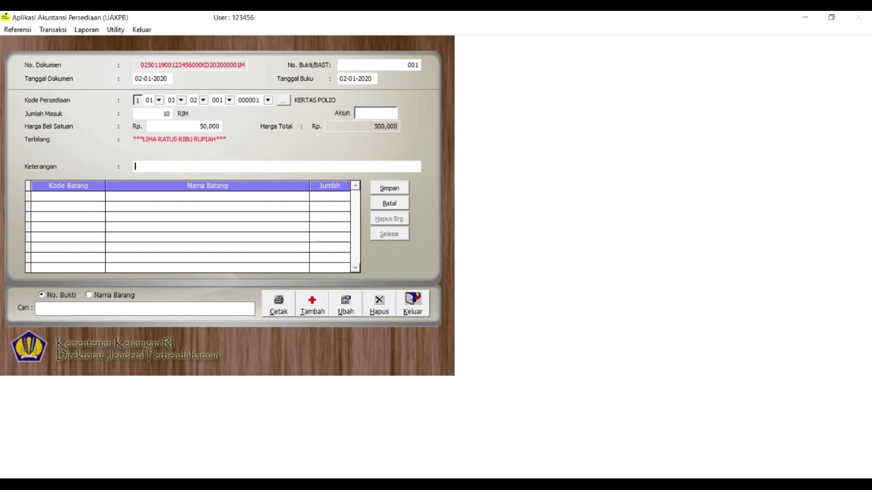
pyautogui.click(361, 113)
pyautogui.write('521811')
# Enter the remark 'TOKO ARIANA' and save the KERTAS POLIO line
pyautogui.click(243, 166)
pyautogui.write('sat')
pyautogui.press('BackSpace')
pyautogui.press('BackSpace')
pyautogui.press('BackSpace')
pyautogui.write('atk')
pyautogui.press('BackSpace')
pyautogui.press('BackSpace')
pyautogui.press('BackSpace')
pyautogui.write('TOK')
pyautogui.press('BackSpace')
pyautogui.write('KO AR')
pyautogui.press('BackSpace')
pyautogui.write('RIANA')
pyautogui.click(389, 188)
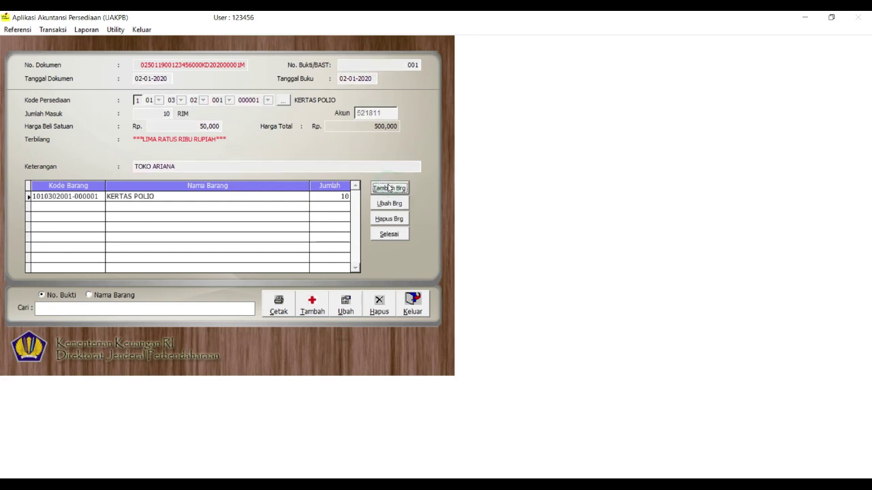
pyautogui.click(389, 188)
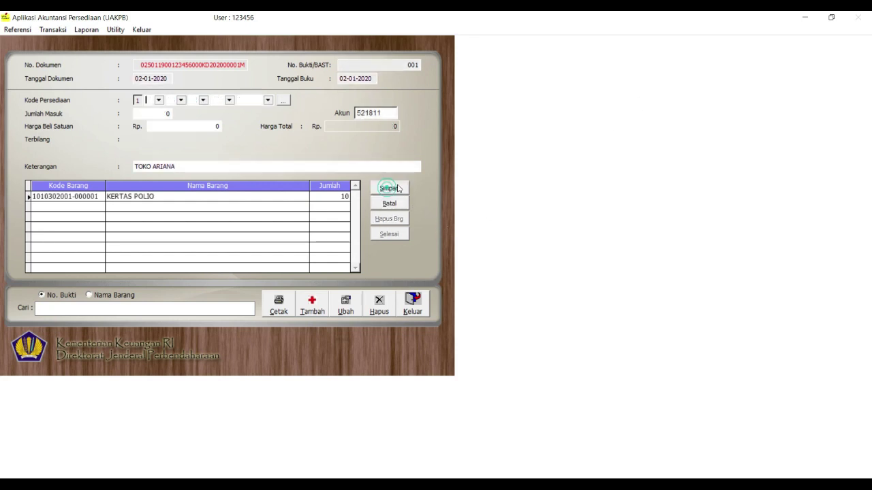
# Add 5 TNTA PRINT LASER JET at 200,000 each, save the line, and close the form
pyautogui.click(283, 101)
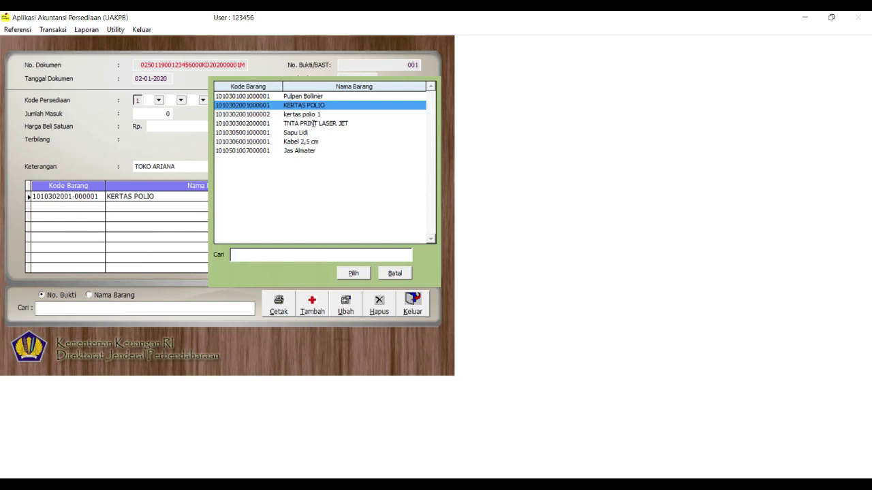
pyautogui.doubleClick(313, 123)
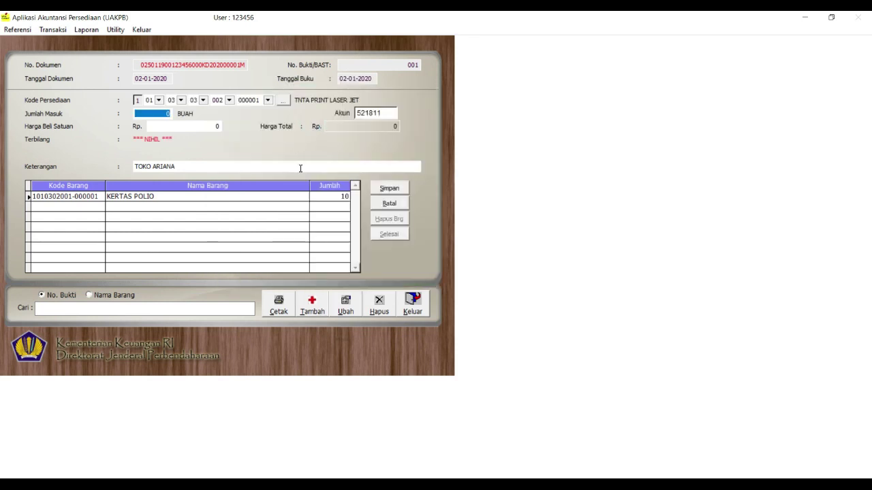
pyautogui.write('5')
pyautogui.press('Return')
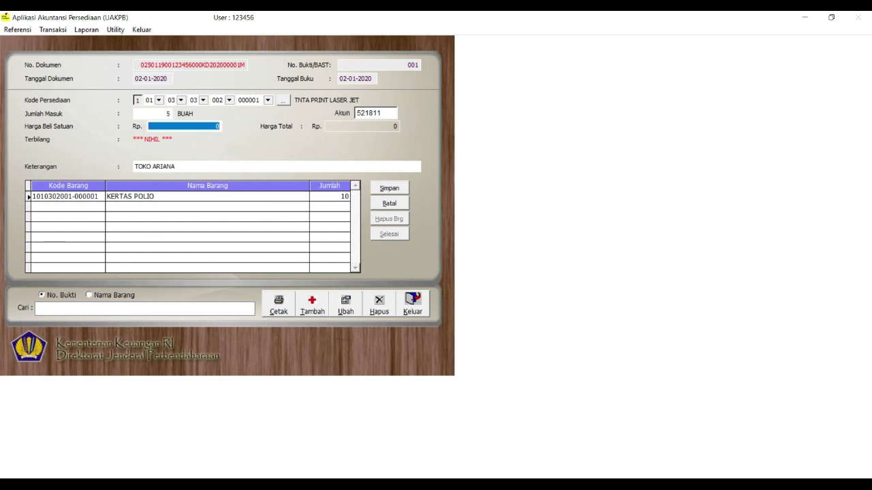
pyautogui.write('200000')
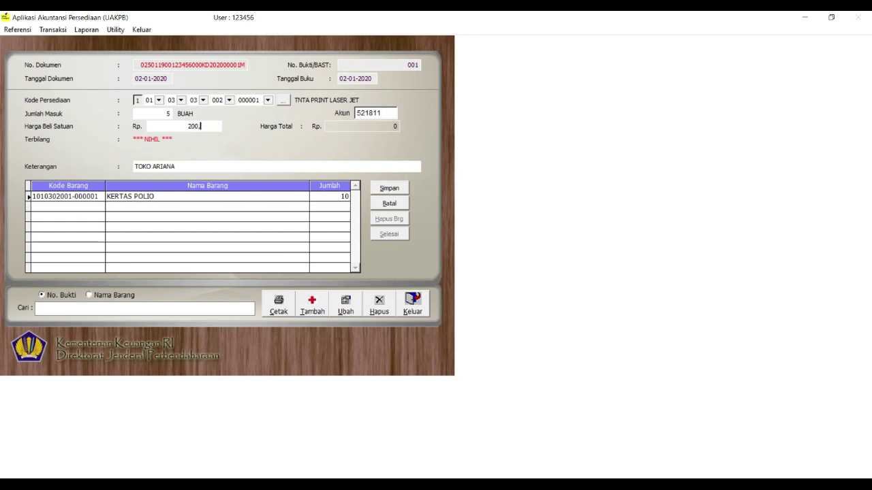
pyautogui.press('Return')
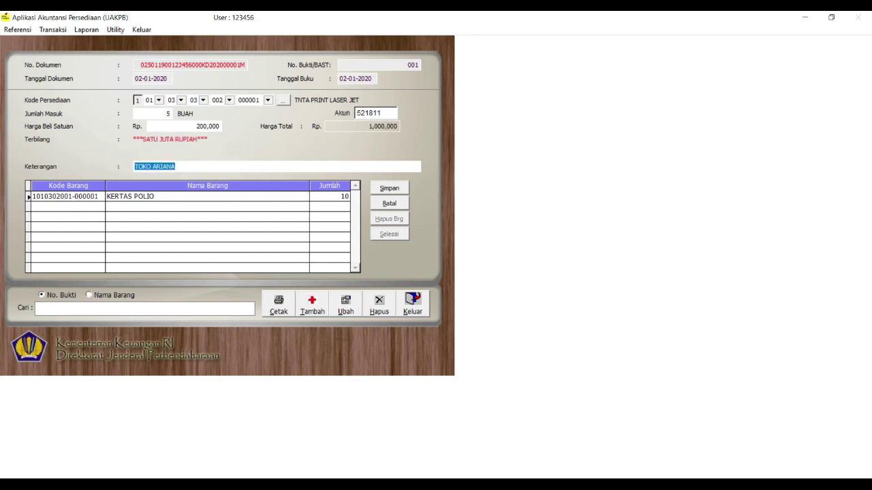
pyautogui.click(390, 192)
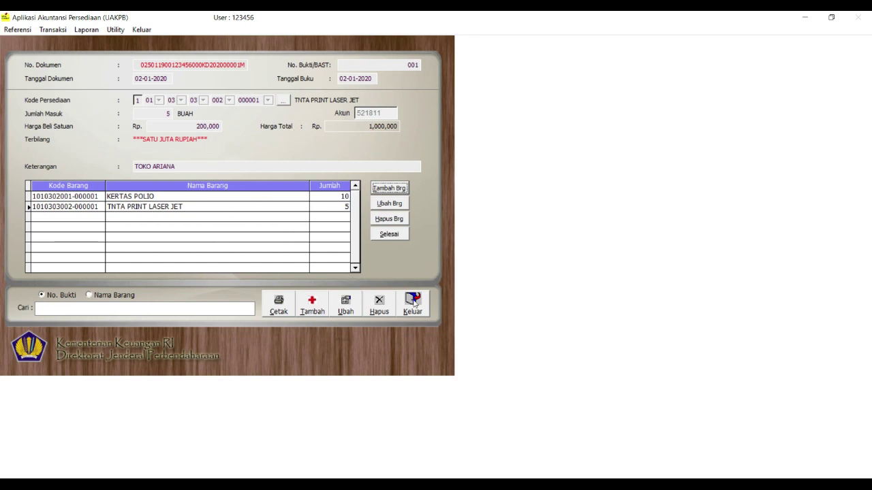
pyautogui.click(413, 307)
# Open Referensi > Tabel Barang and begin a new goods item entry
pyautogui.click(17, 30)
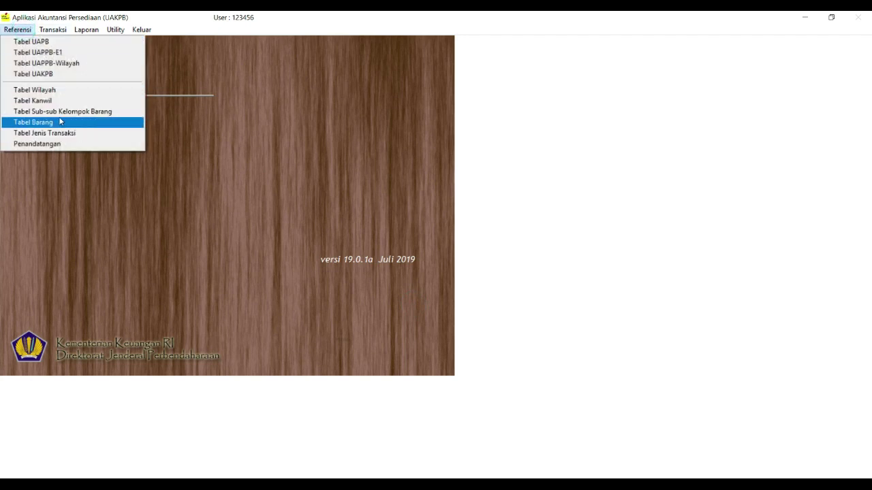
pyautogui.click(59, 122)
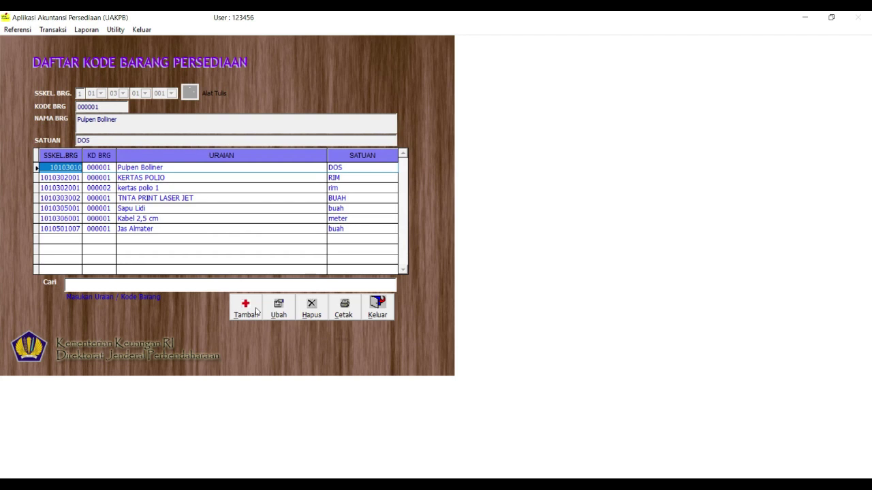
pyautogui.click(256, 310)
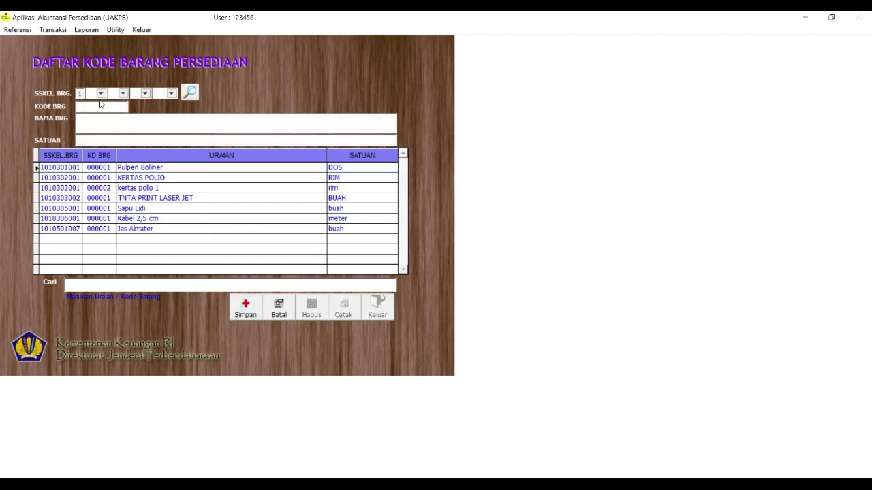
# Classify the new item under 07 NATURA DAN PAKAN, 01 NATURA, 001 Makanan/Sembako
pyautogui.click(101, 94)
pyautogui.click(104, 102)
pyautogui.click(124, 94)
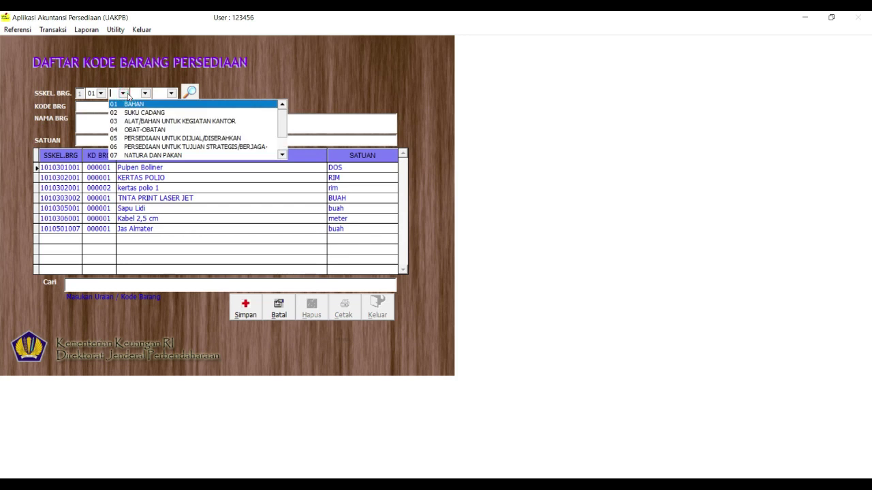
pyautogui.click(130, 156)
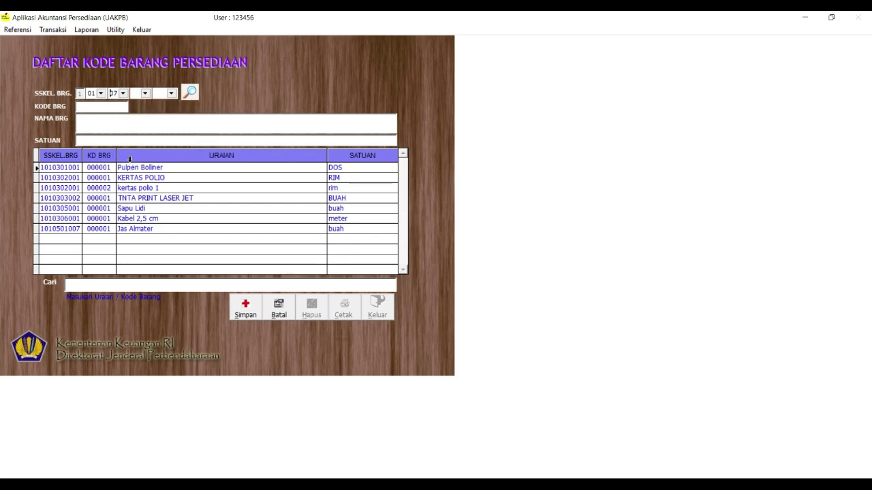
pyautogui.click(123, 94)
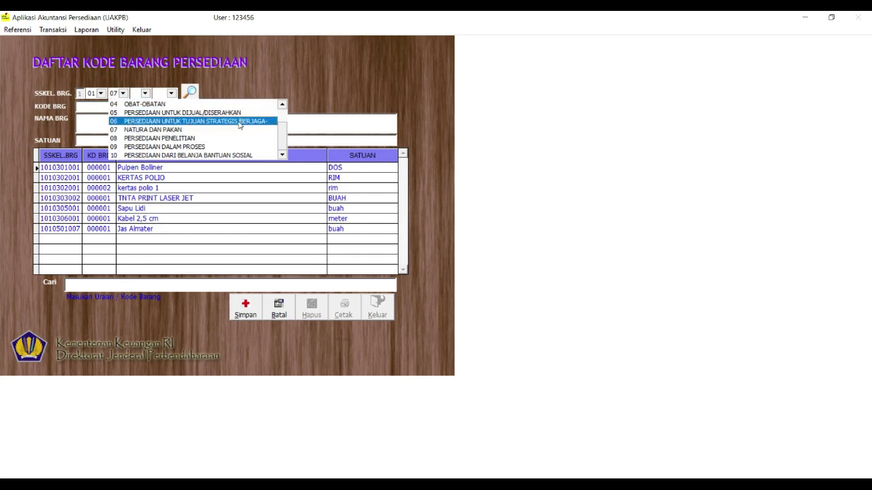
pyautogui.click(190, 129)
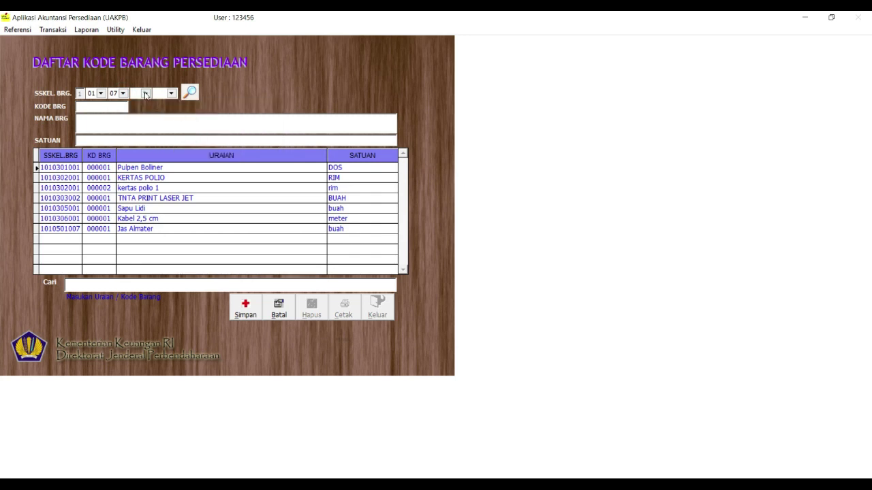
pyautogui.click(145, 94)
pyautogui.click(150, 103)
pyautogui.click(170, 93)
pyautogui.click(171, 94)
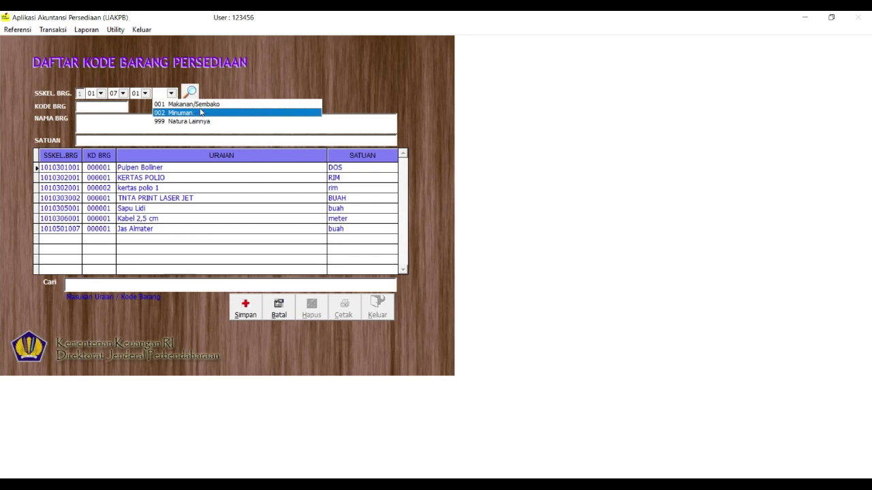
pyautogui.click(204, 104)
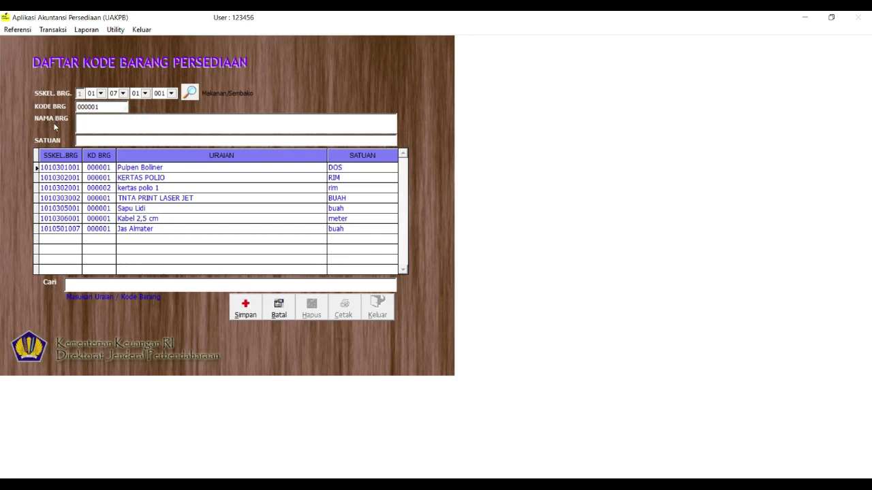
# Name the item KUE BOLU with unit BUAH, save it, and close the list
pyautogui.click(80, 123)
pyautogui.press('BackSpace')
pyautogui.write('KUE B')
pyautogui.write('BAUAH')
pyautogui.click(256, 310)
pyautogui.click(374, 312)
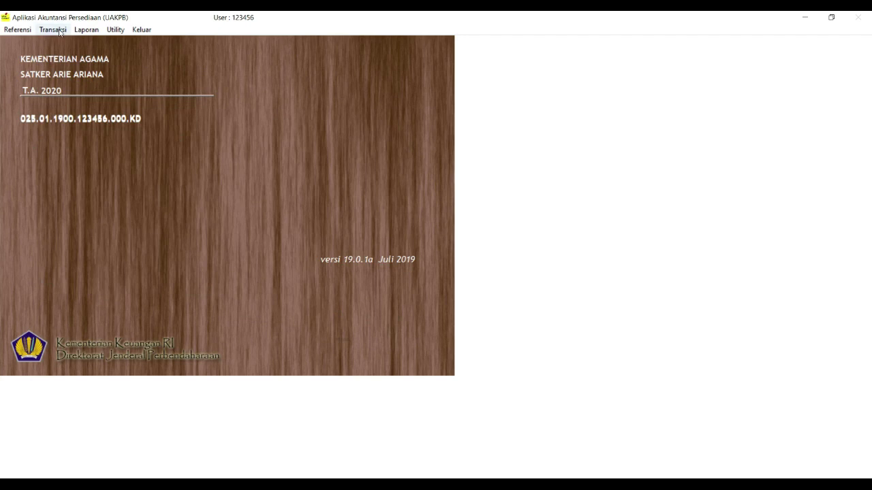
# Open existing Pembelian document 001 for editing
pyautogui.click(55, 29)
pyautogui.moveTo(89, 42)
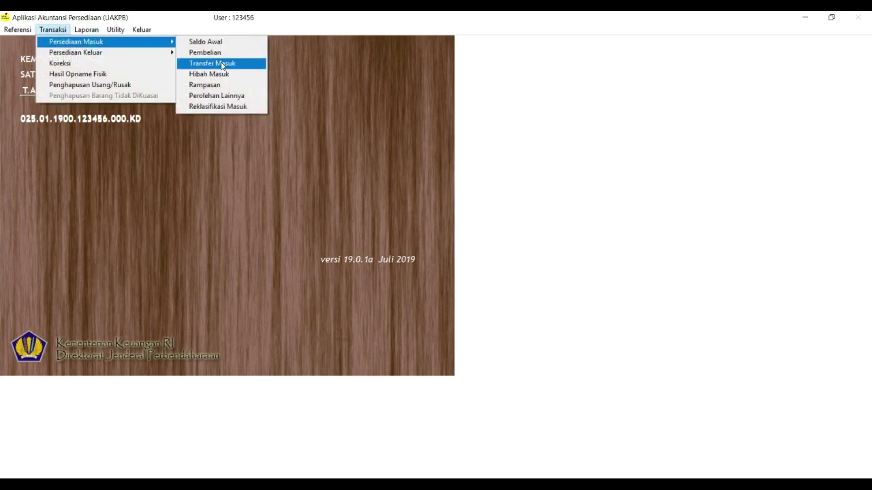
pyautogui.click(211, 52)
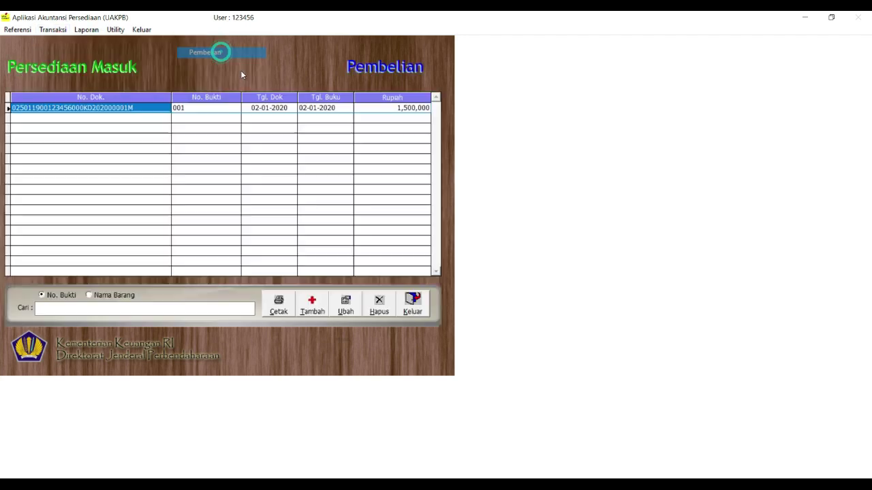
pyautogui.click(270, 106)
pyautogui.click(340, 308)
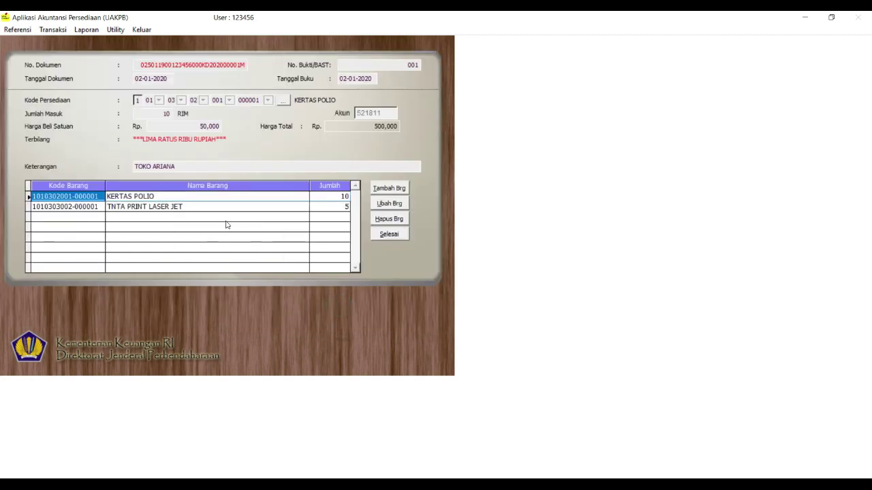
# Add 10 KUE BOLU at 10,000 each with remark 'ARI MANIS' and finish editing
pyautogui.click(399, 191)
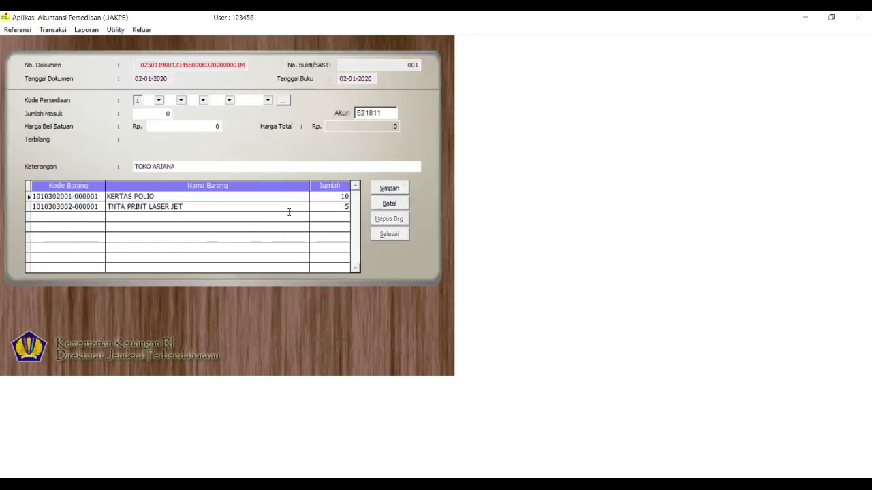
pyautogui.click(286, 101)
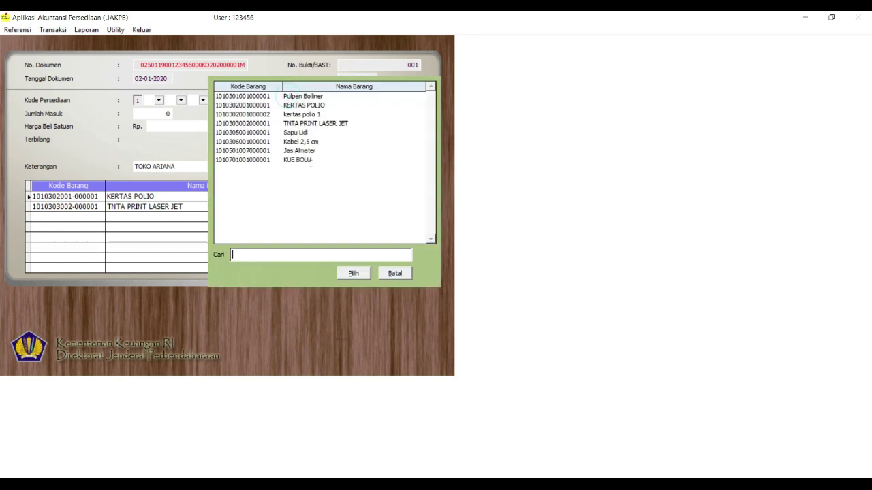
pyautogui.doubleClick(301, 159)
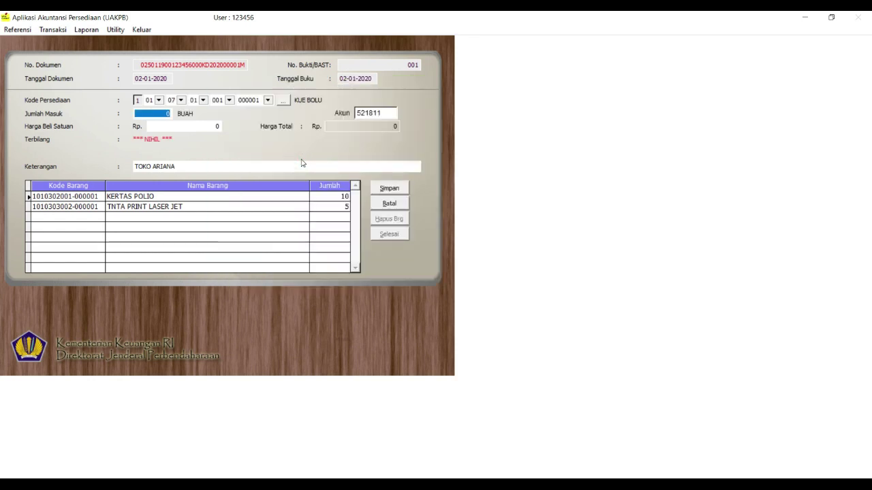
pyautogui.write('10')
pyautogui.press('Return')
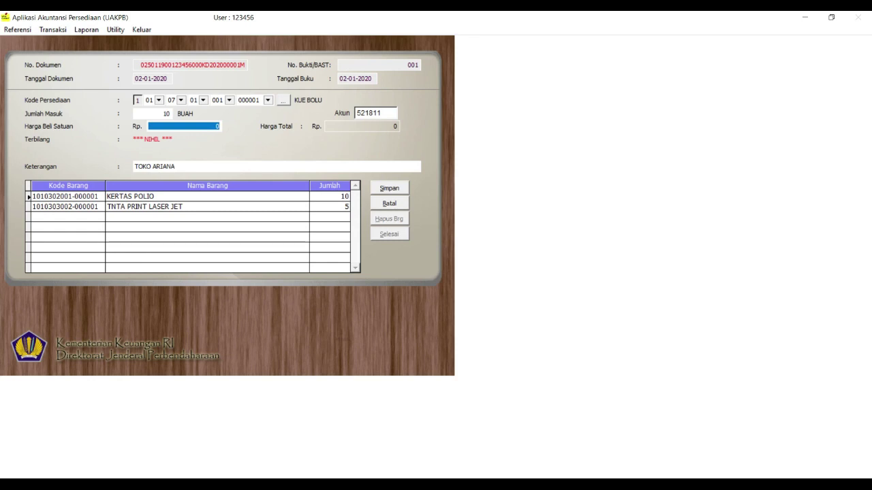
pyautogui.write('100,000,')
pyautogui.press('BackSpace')
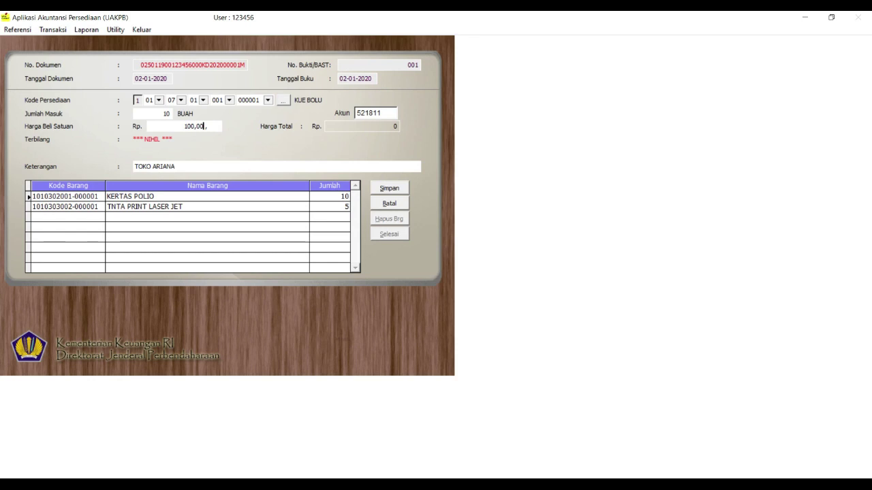
pyautogui.press('Tab')
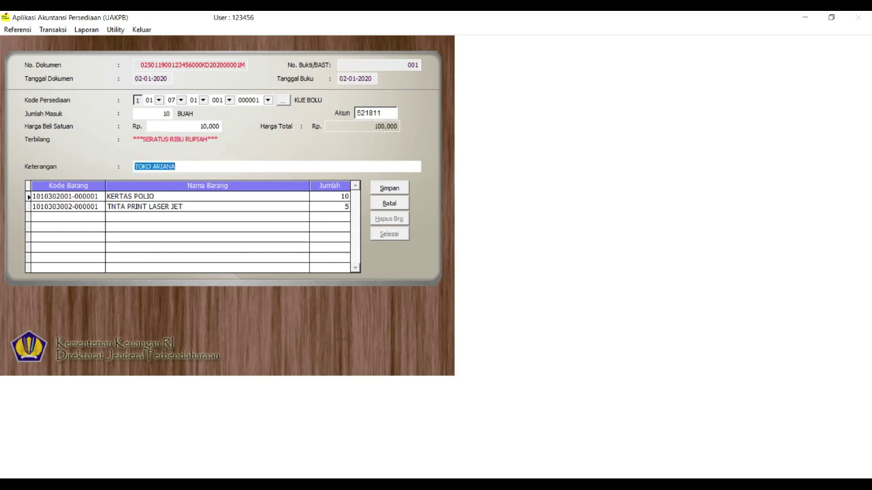
pyautogui.write('ARI MANIS')
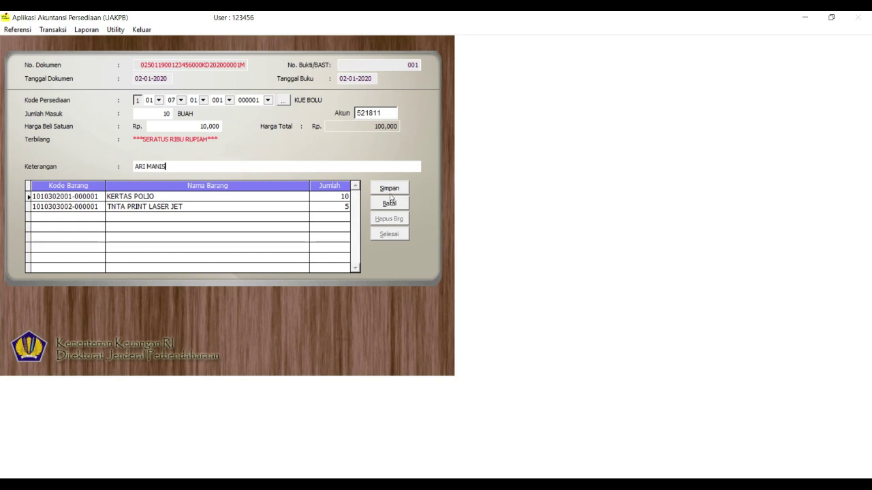
pyautogui.click(398, 184)
pyautogui.click(394, 234)
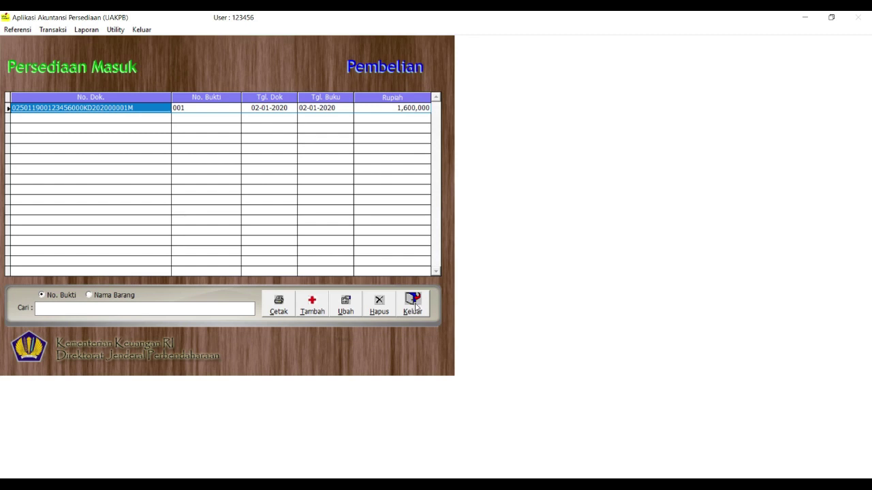
# Preview the Laporan Posisi Persediaan di Neraca report showing 1,600,000, then close it
pyautogui.click(414, 305)
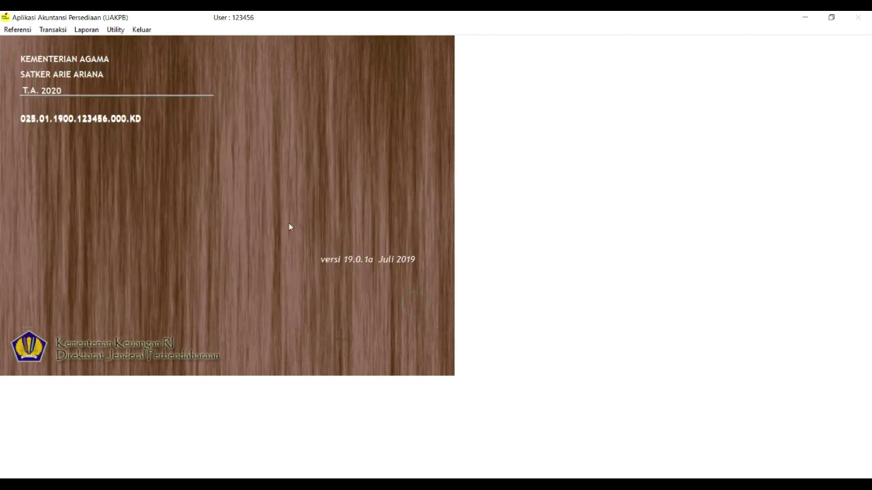
pyautogui.click(86, 30)
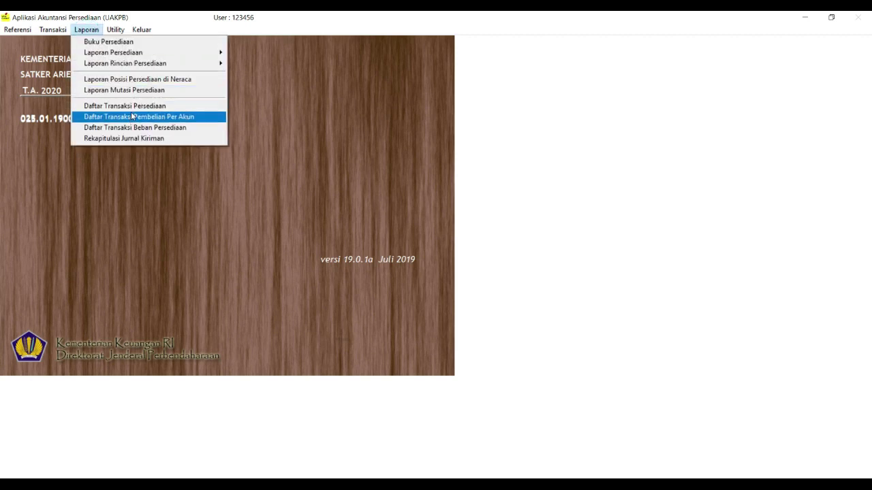
pyautogui.click(150, 80)
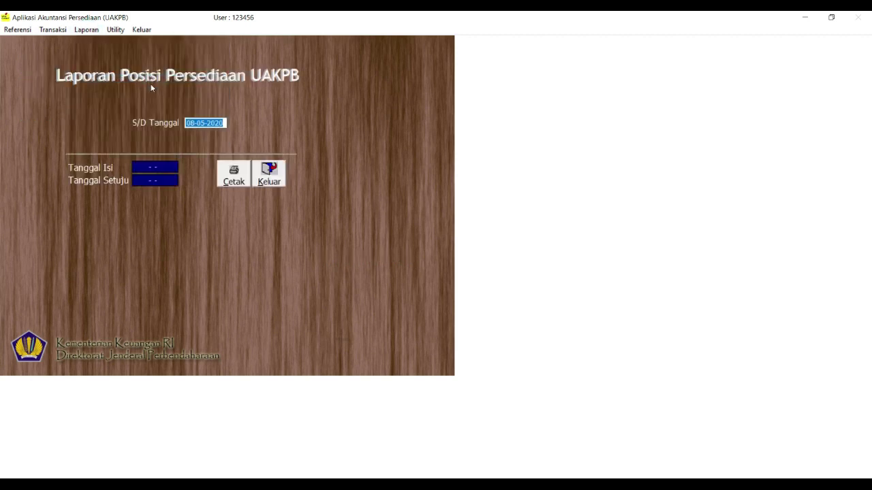
pyautogui.click(234, 173)
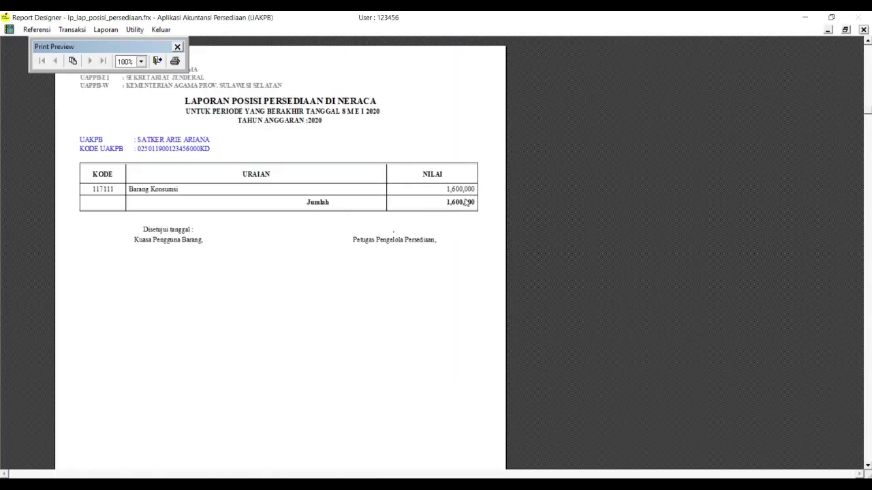
pyautogui.click(156, 61)
pyautogui.click(281, 181)
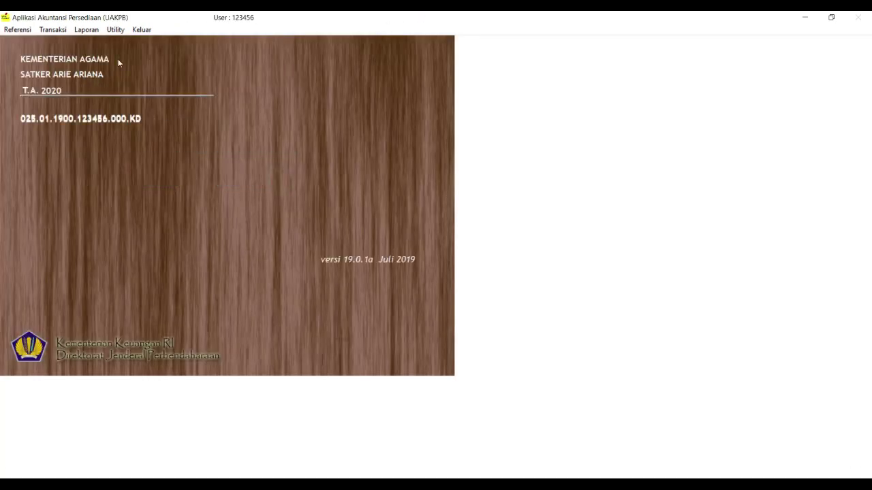
# Reopen the Pembelian list and select purchase document 001
pyautogui.click(52, 30)
pyautogui.moveTo(155, 48)
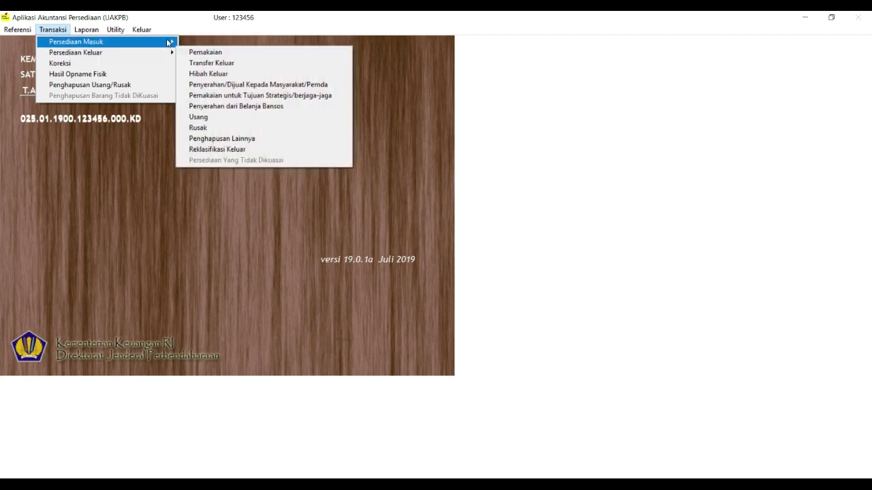
pyautogui.click(203, 53)
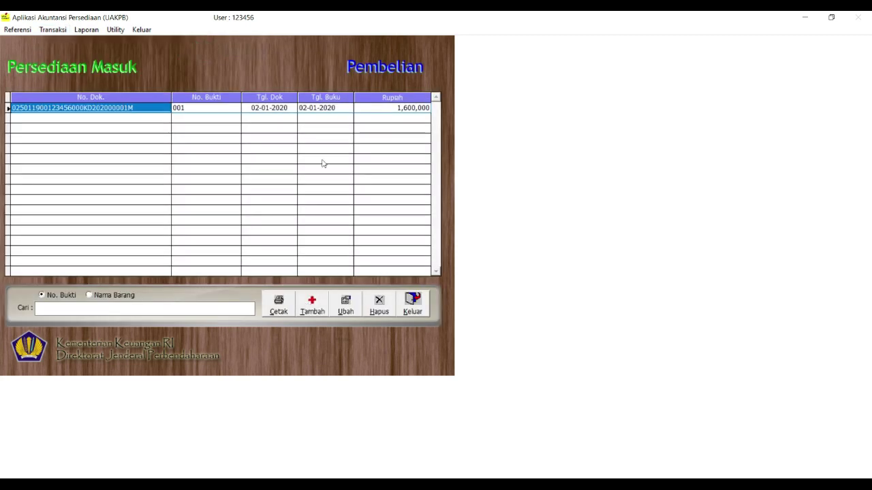
pyautogui.click(326, 108)
pyautogui.click(342, 306)
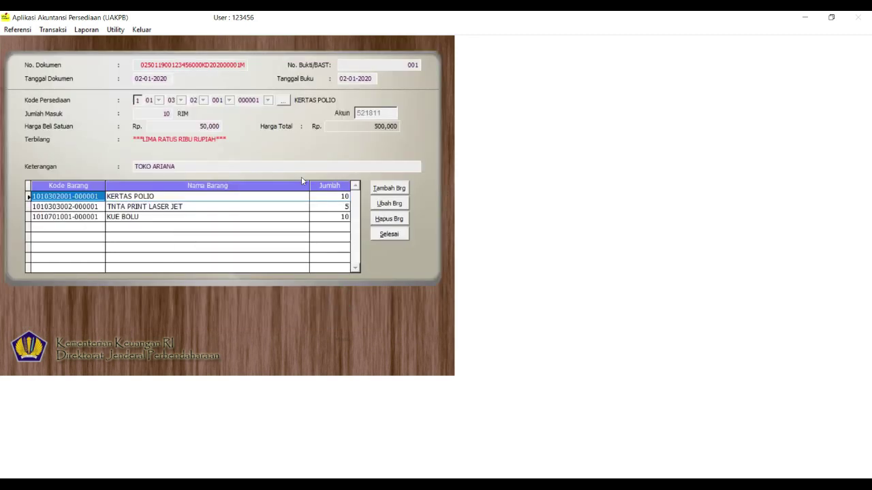
pyautogui.click(285, 101)
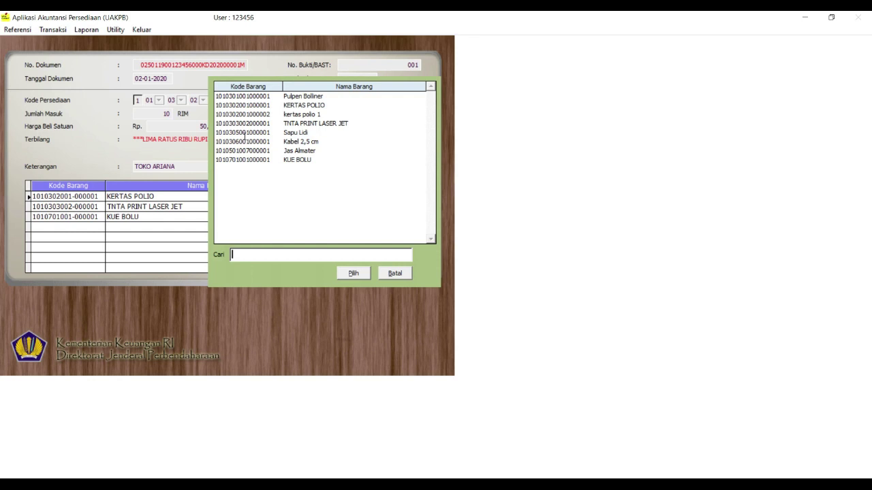
pyautogui.doubleClick(244, 133)
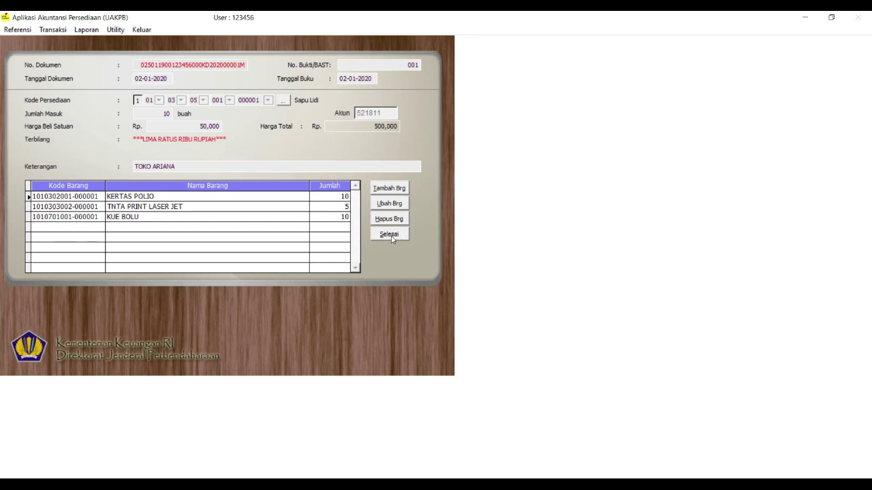
pyautogui.click(389, 235)
pyautogui.click(345, 307)
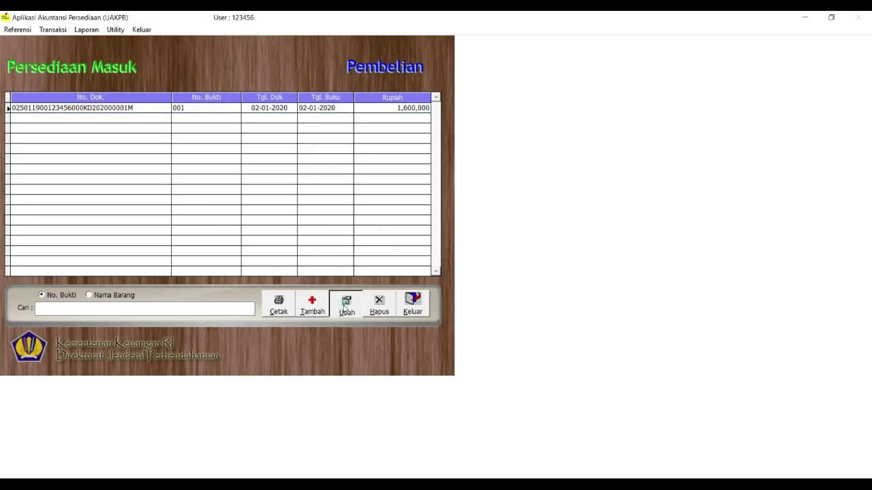
# Leave the edit form and start new purchase document 002
pyautogui.click(388, 236)
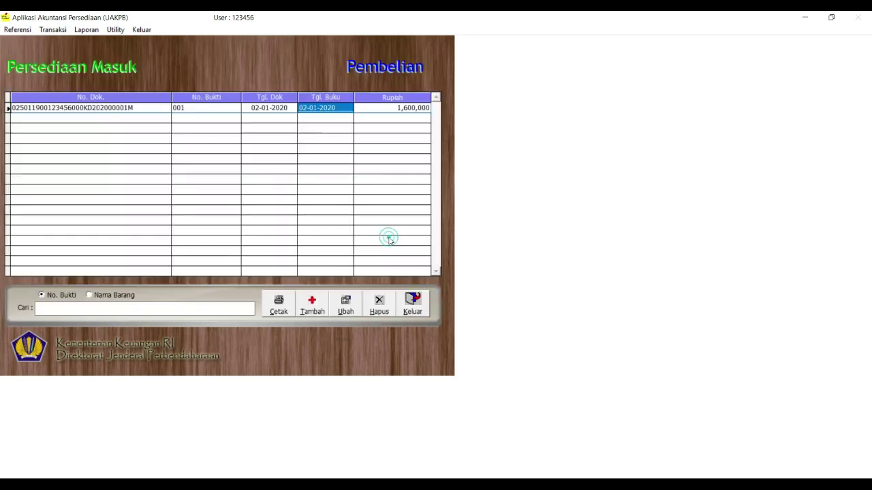
pyautogui.click(316, 310)
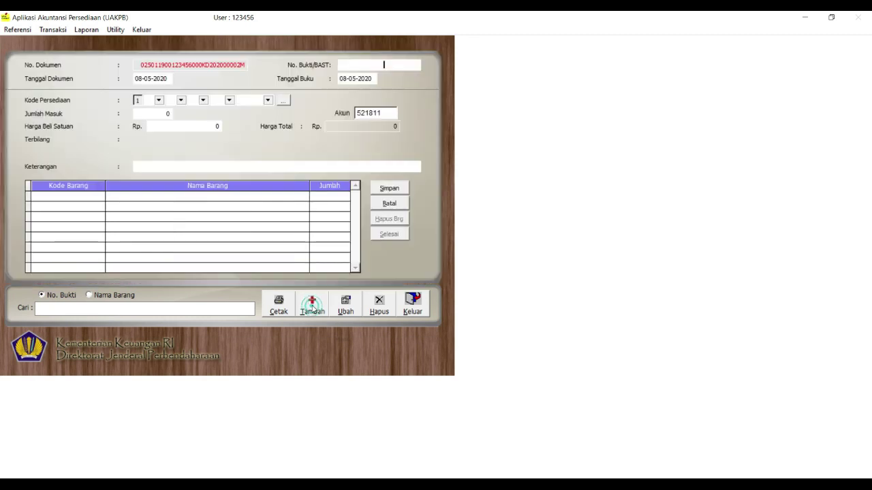
pyautogui.write('002')
pyautogui.press('Return')
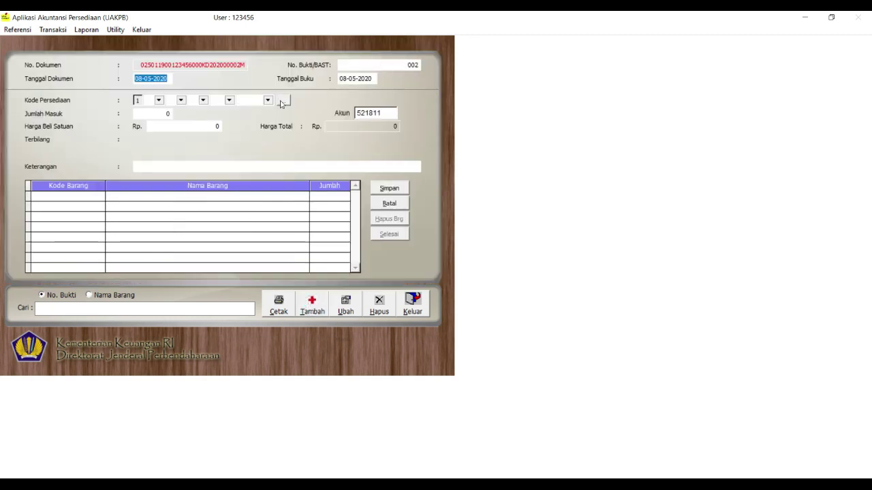
# Add 10 Sapu Lidi at 5,000 each to document 002
pyautogui.click(283, 100)
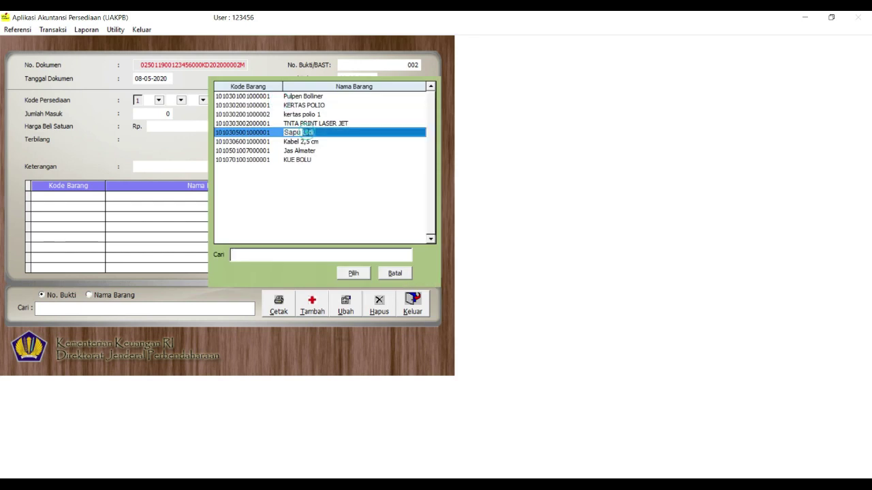
pyautogui.doubleClick(307, 133)
pyautogui.write('10')
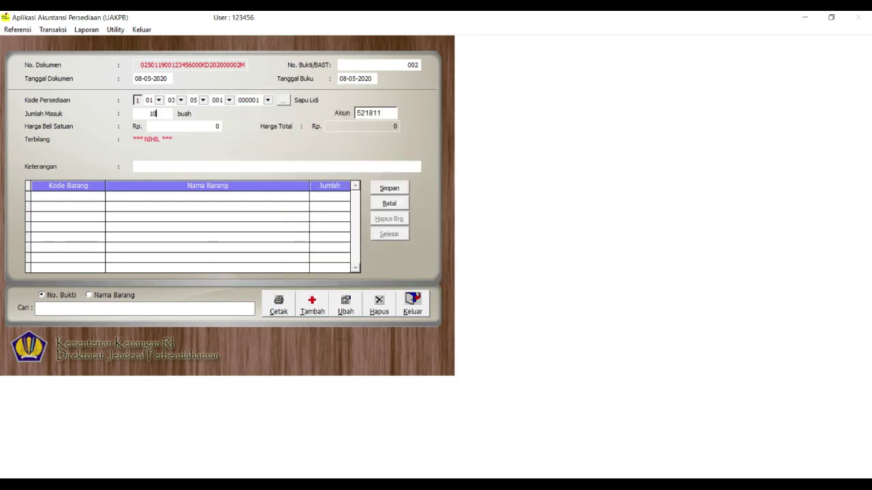
pyautogui.press('Return')
pyautogui.write('5000')
pyautogui.press('Return')
# Change the account to 523112, save the Sapu Lidi line, and begin document 0003
pyautogui.click(390, 113)
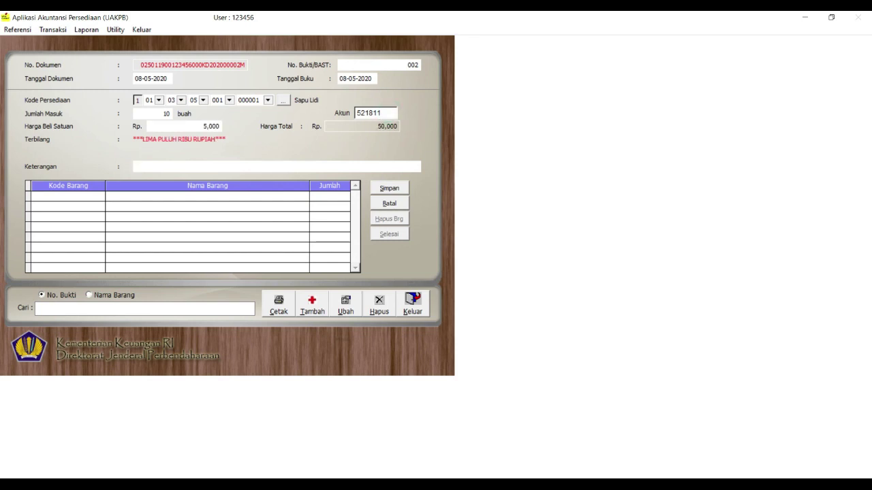
pyautogui.moveTo(367, 113); pyautogui.dragTo(381, 113)
pyautogui.write('23110')
pyautogui.click(383, 113)
pyautogui.press('BackSpace')
pyautogui.write('2')
pyautogui.click(390, 191)
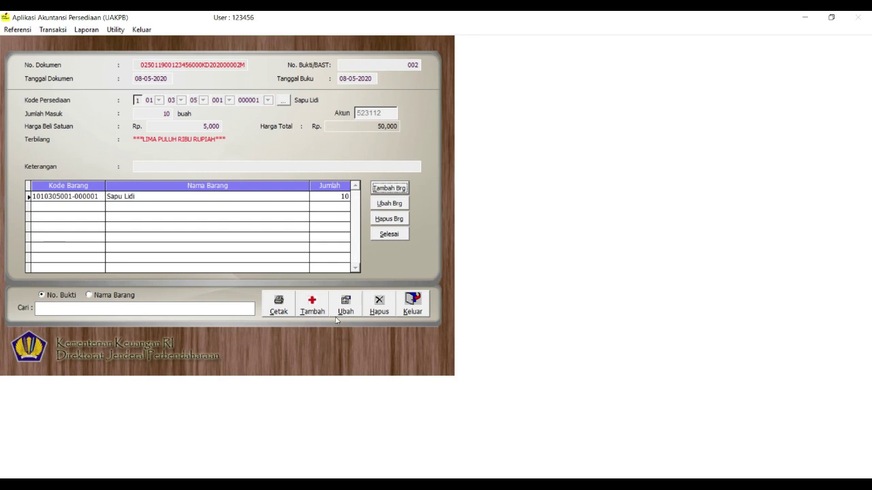
pyautogui.click(312, 305)
# Start document 0003 dated 04-05-2020 with 100 units of Jas Almater
pyautogui.write('0003')
pyautogui.press('Tab')
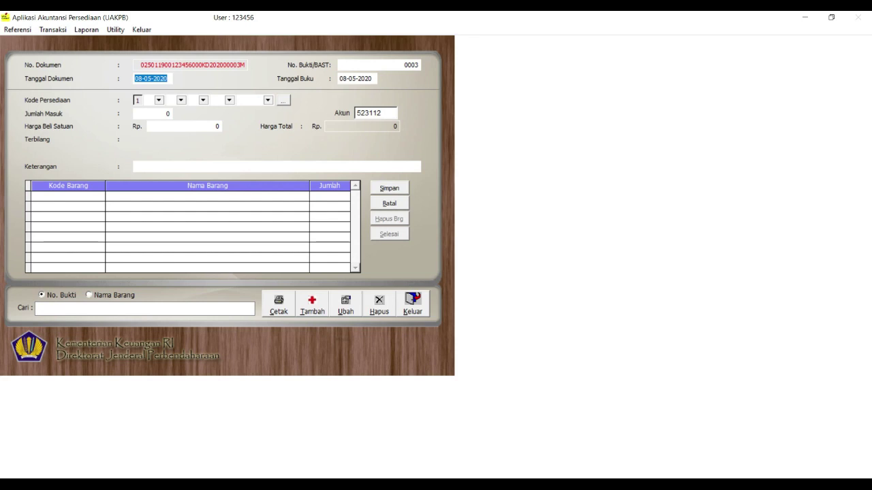
pyautogui.click(141, 80)
pyautogui.write('4')
pyautogui.press('Tab')
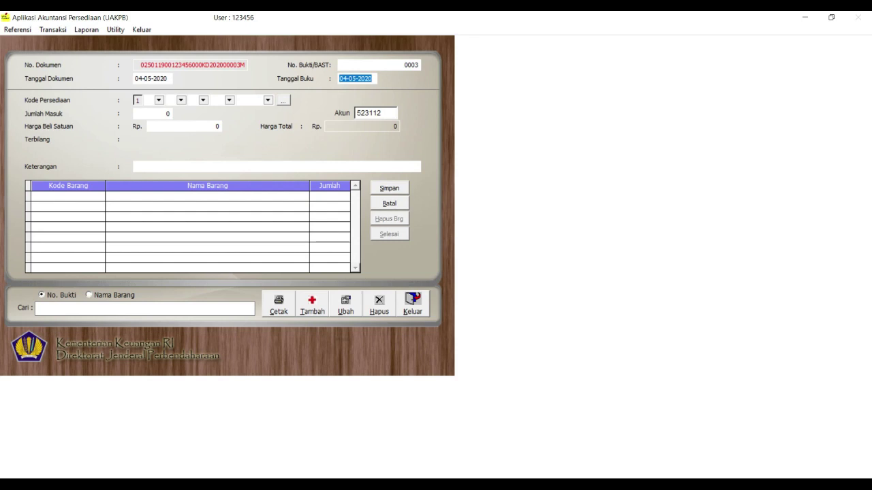
pyautogui.click(283, 100)
pyautogui.doubleClick(316, 150)
pyautogui.write('1')
pyautogui.press('Tab')
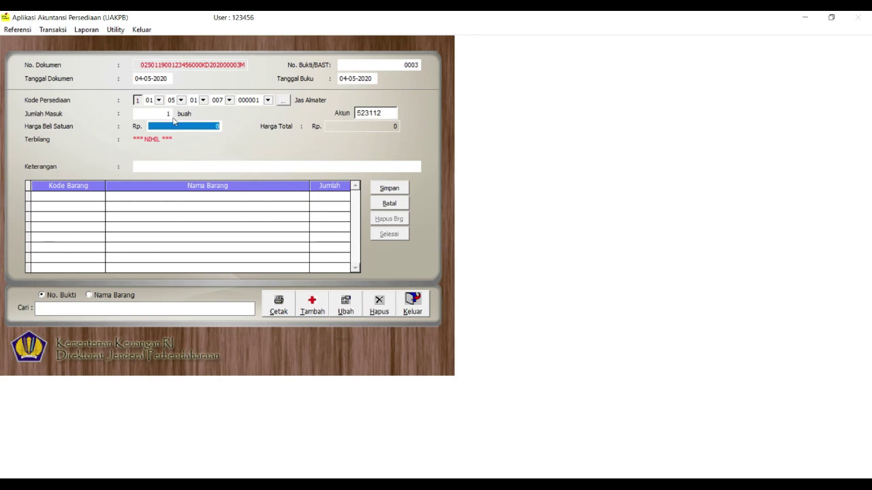
pyautogui.doubleClick(164, 117)
pyautogui.write('100')
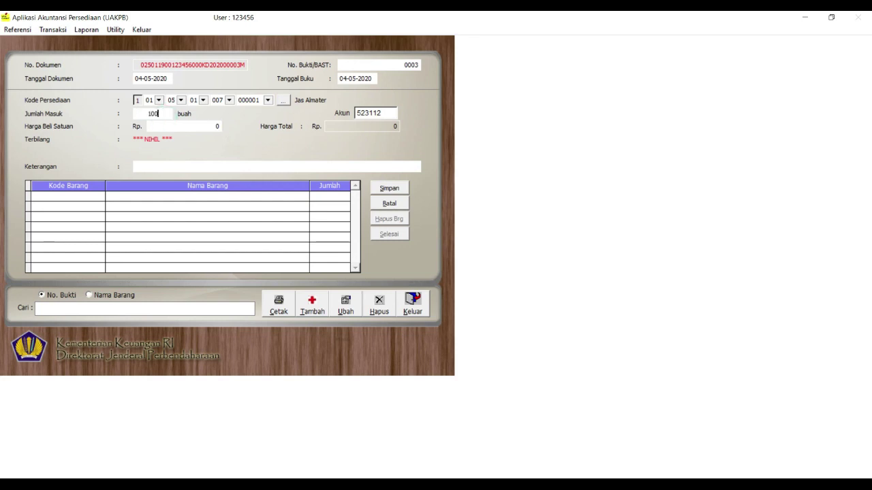
pyautogui.press('Tab')
# Set account 526111 and unit price 100,000, add the supplier note, and save the line
pyautogui.click(378, 113)
pyautogui.doubleClick(378, 113)
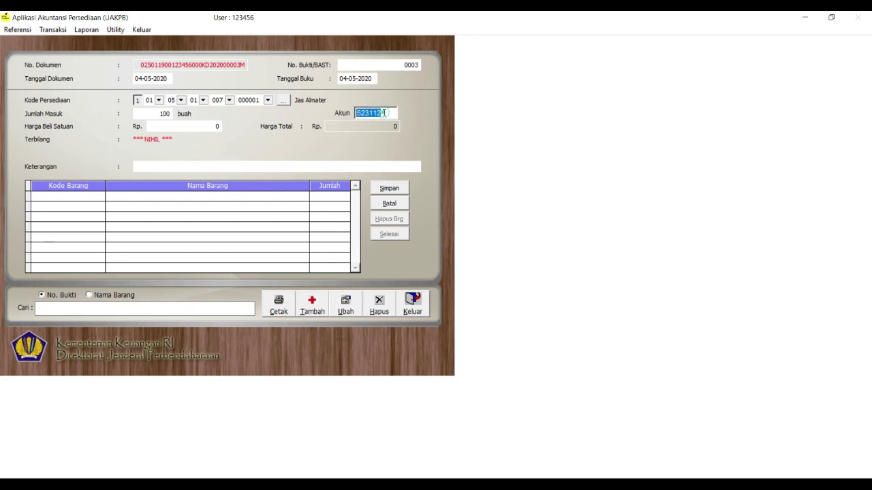
pyautogui.write('526111')
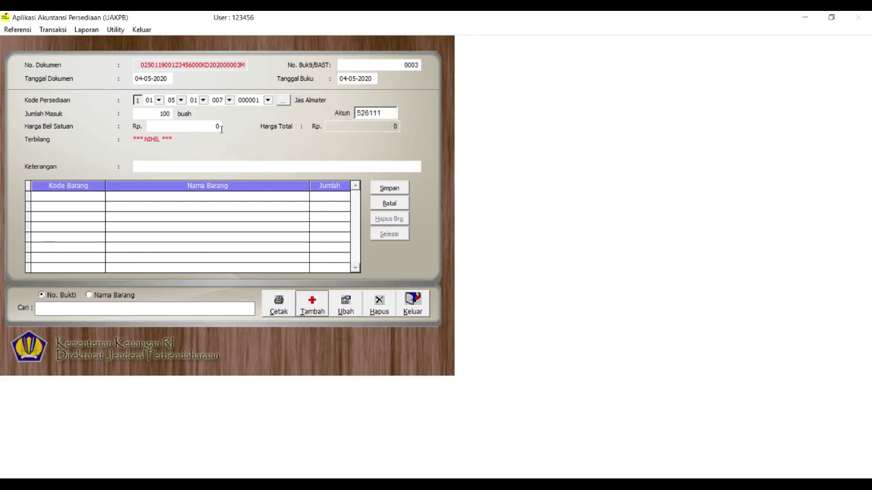
pyautogui.click(209, 127)
pyautogui.write('150.')
pyautogui.press('BackSpace')
pyautogui.write('0000')
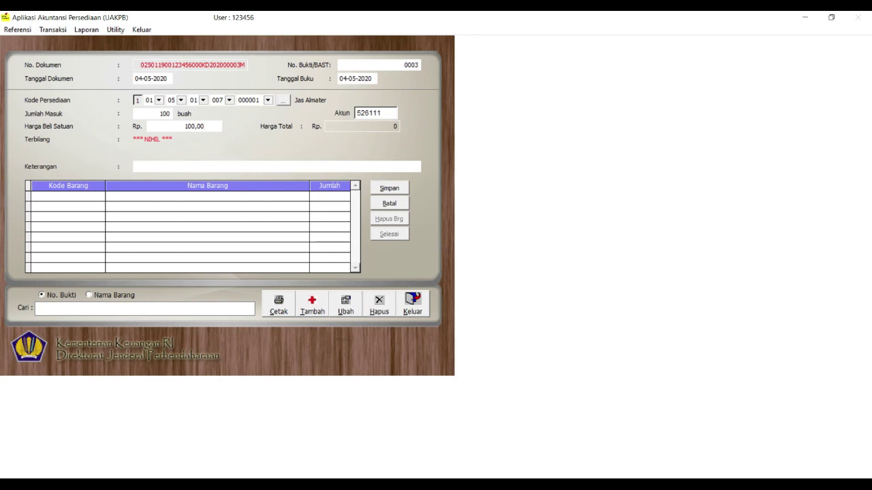
pyautogui.press('Return')
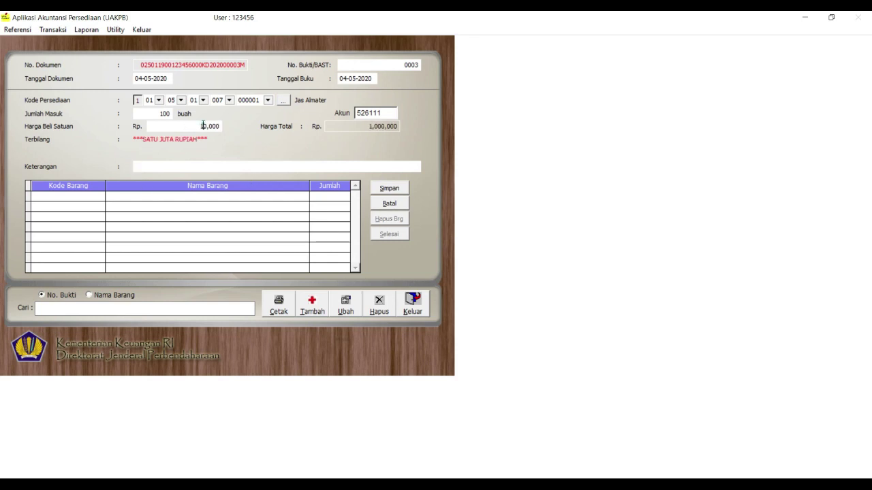
pyautogui.click(203, 125)
pyautogui.write('100000')
pyautogui.press('Return')
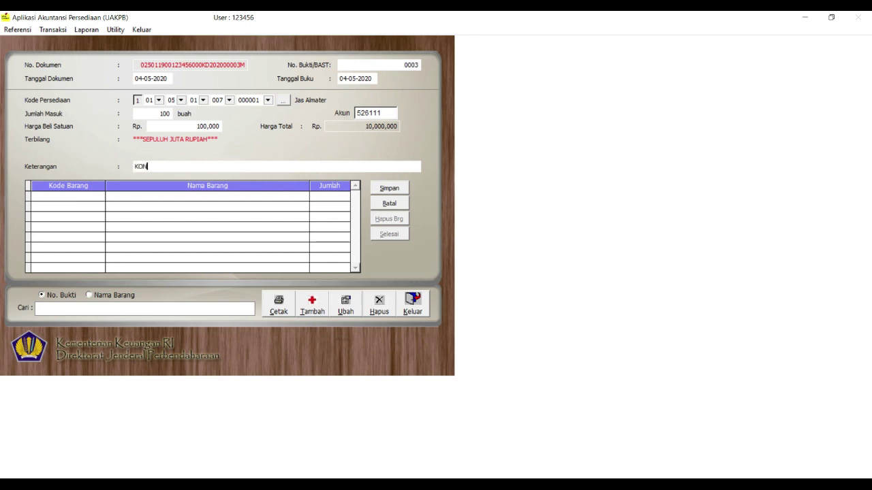
pyautogui.write('KONVEKSI ARIE ARIANA')
pyautogui.click(385, 189)
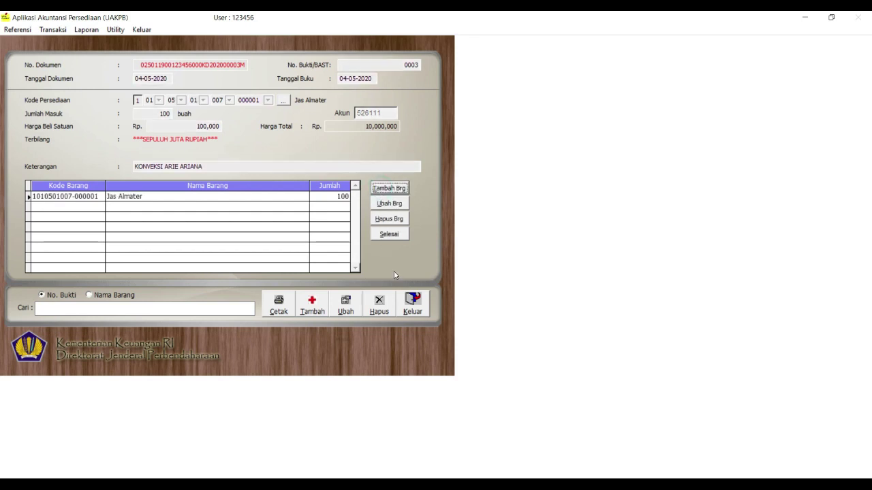
pyautogui.click(421, 313)
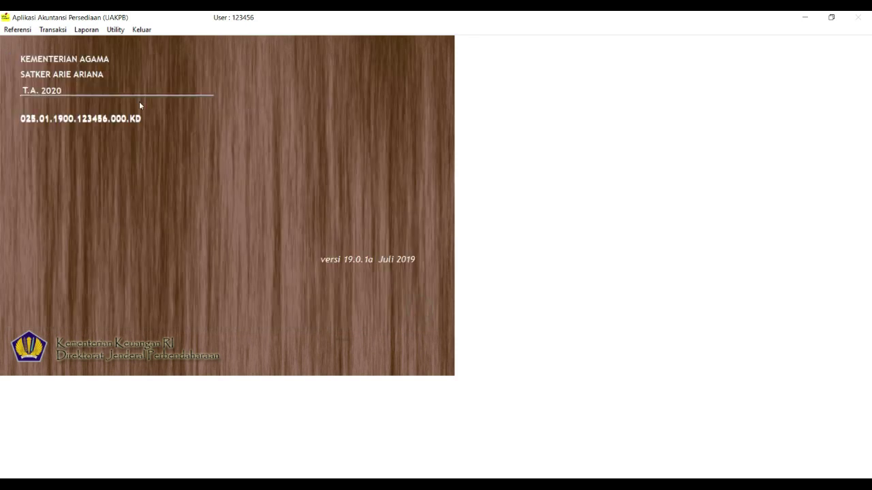
# Preview the Laporan Posisi Persediaan di Neraca report showing the 11,650,000 total, then close it
pyautogui.click(87, 29)
pyautogui.click(193, 81)
pyautogui.click(234, 176)
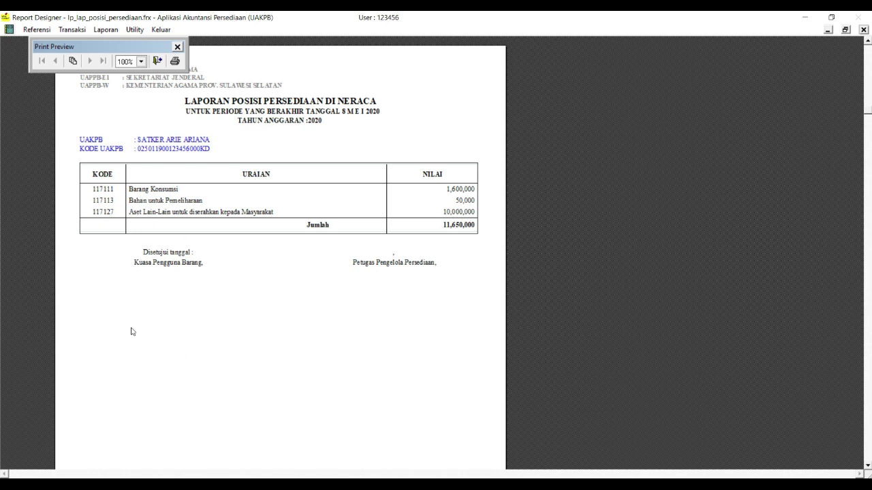
pyautogui.click(157, 60)
pyautogui.click(273, 179)
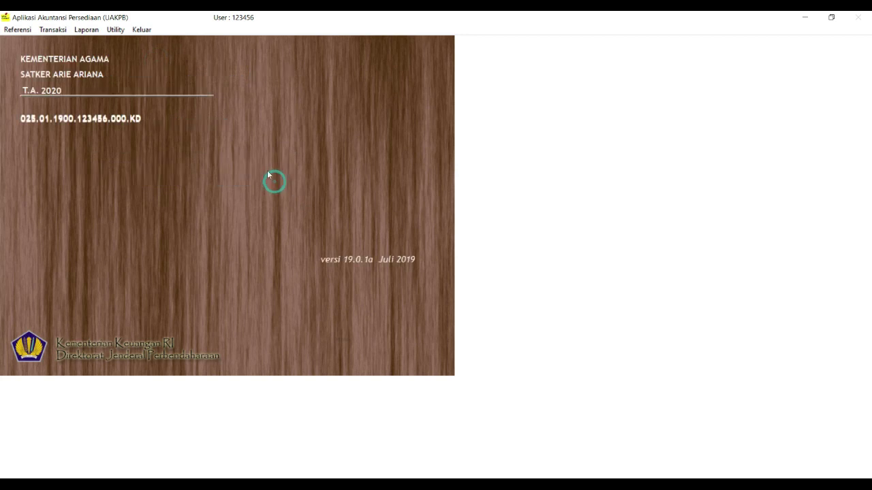
pyautogui.click(18, 30)
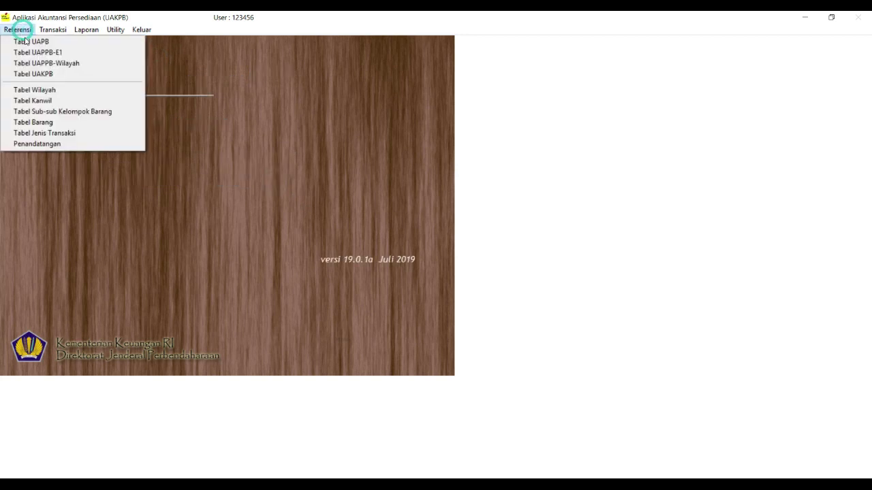
# In Penandatangan, enter the KEPALA MADRASAH signatory's name, position and NIP
pyautogui.click(58, 144)
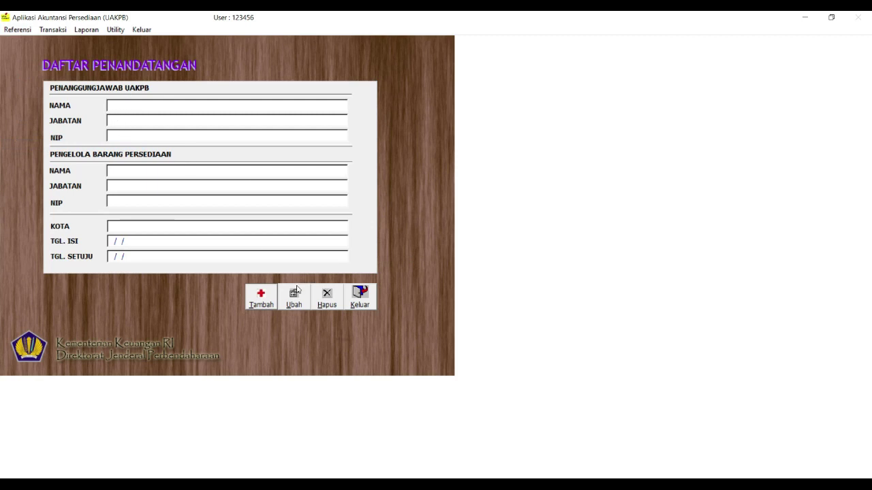
pyautogui.click(261, 300)
pyautogui.write('A')
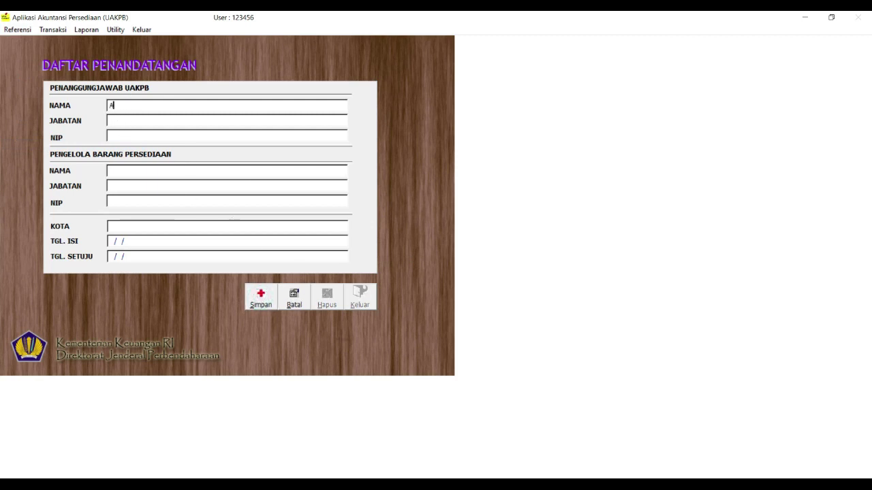
pyautogui.write('CO12345655555')
pyautogui.press('Return')
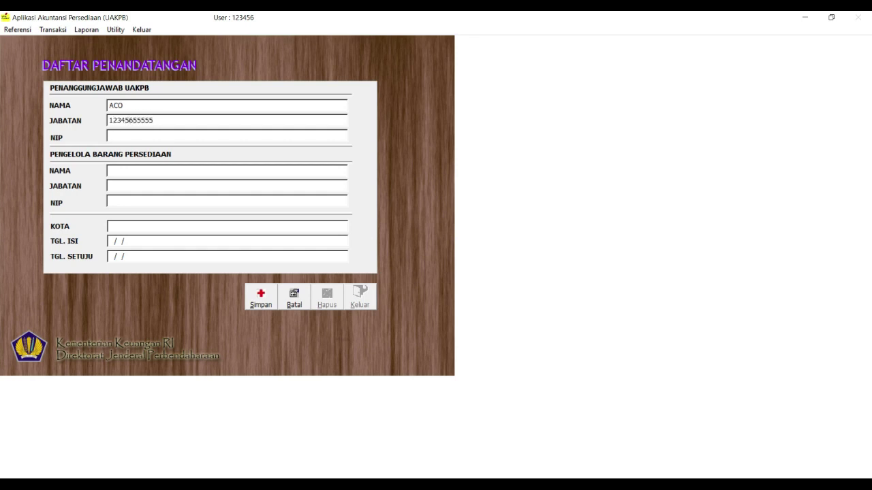
pyautogui.doubleClick(178, 125)
pyautogui.write('E')
pyautogui.write('EPALA MADR')
pyautogui.write('ASA')
pyautogui.write('1552415')
pyautogui.write('515')
pyautogui.press('Return')
# Add the OPERATOR's name and NIP, city MAKASSAR and both dates 31/12/2020, then save
pyautogui.write('CIMMANK')
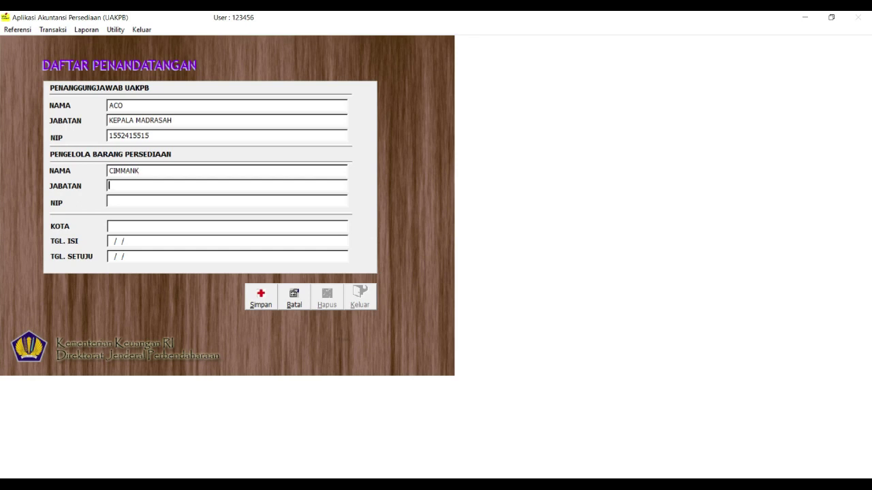
pyautogui.write('OP')
pyautogui.write('ERATOR')
pyautogui.write('152452545')
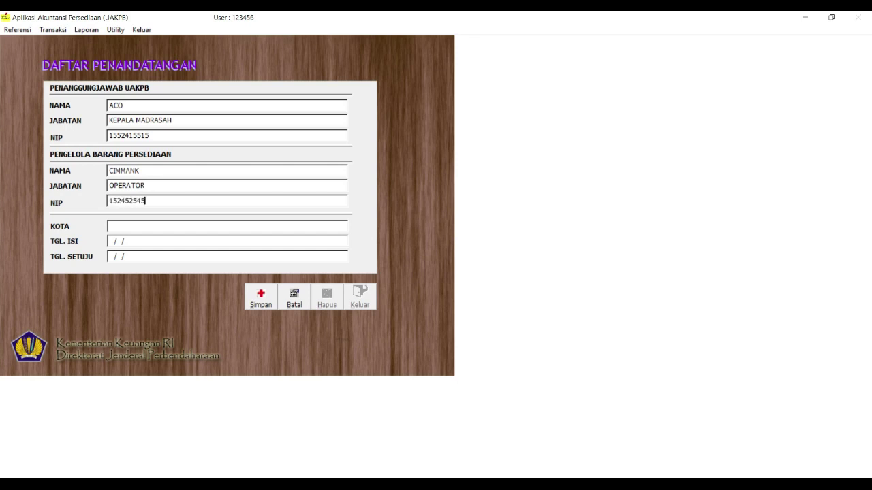
pyautogui.write('PA')
pyautogui.press('BackSpace')
pyautogui.press('BackSpace')
pyautogui.press('BackSpace')
pyautogui.write('MAKA')
pyautogui.write('SS')
pyautogui.write('31/')
pyautogui.write('12/2020')
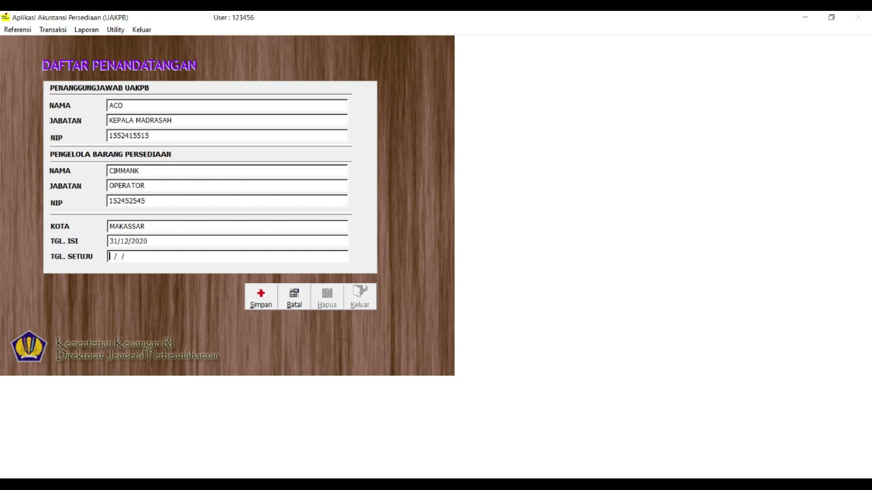
pyautogui.write('31122020')
pyautogui.click(260, 303)
pyautogui.click(360, 297)
# Preview the inventory position report to check the MAKASSAR, 31 Desember 2020 signature block
pyautogui.click(87, 30)
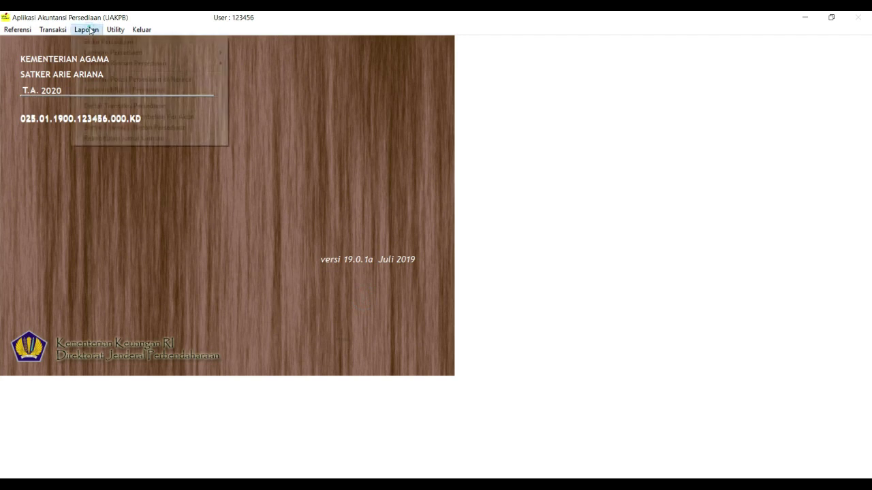
pyautogui.click(140, 78)
pyautogui.click(234, 174)
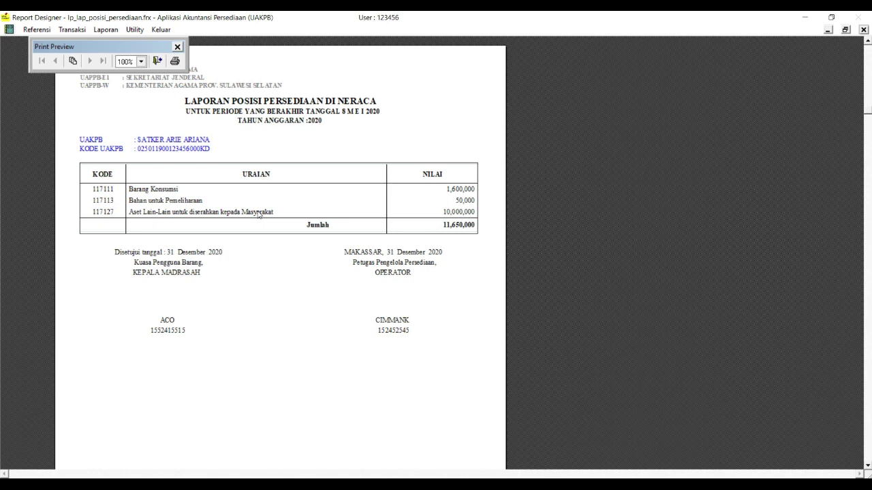
pyautogui.click(157, 61)
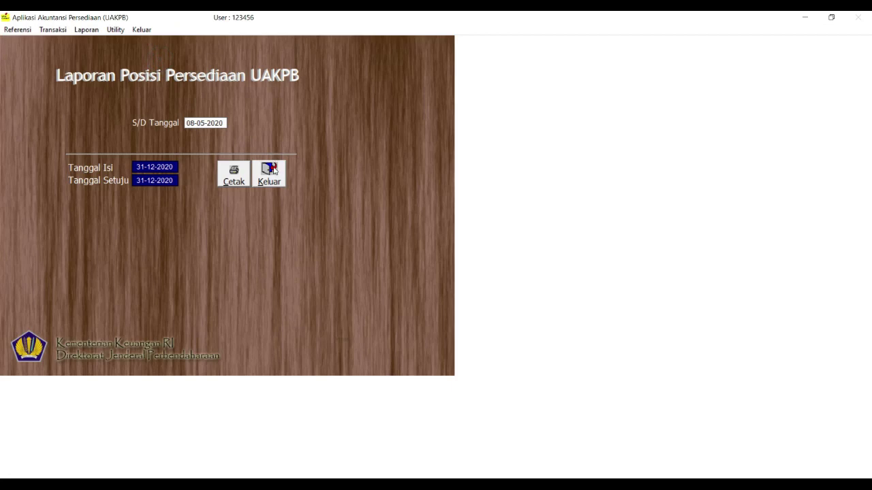
pyautogui.click(271, 173)
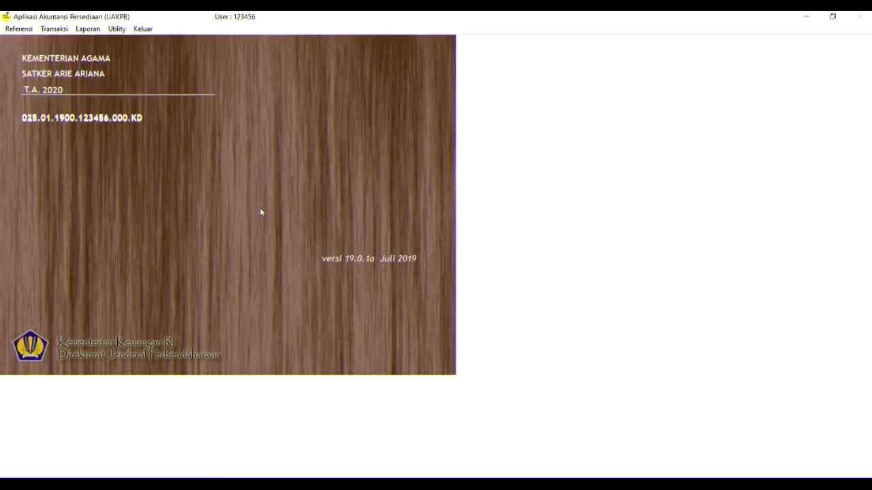